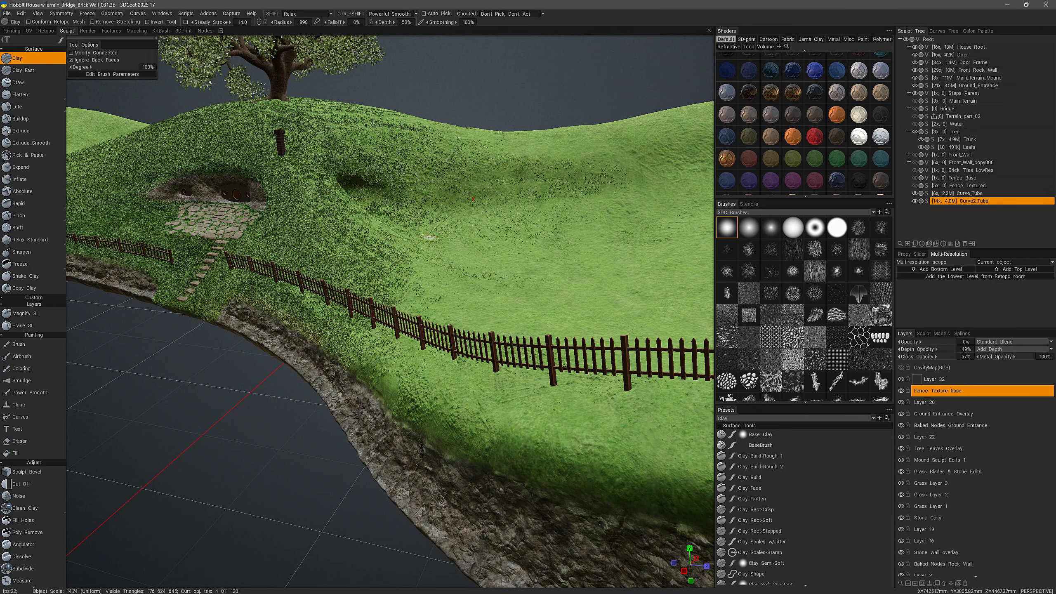
Step: Detach the Brushes palette into a floating window and enlarge it so many more brush alphas show at once
{"action": "mouse_move", "coordinate": [701, 57]}
{"action": "mouse_move", "coordinate": [677, 205]}
{"action": "left_mouse_down"}
{"action": "mouse_move", "coordinate": [590, 200]}
{"action": "mouse_move", "coordinate": [361, 81]}
{"action": "left_mouse_up"}
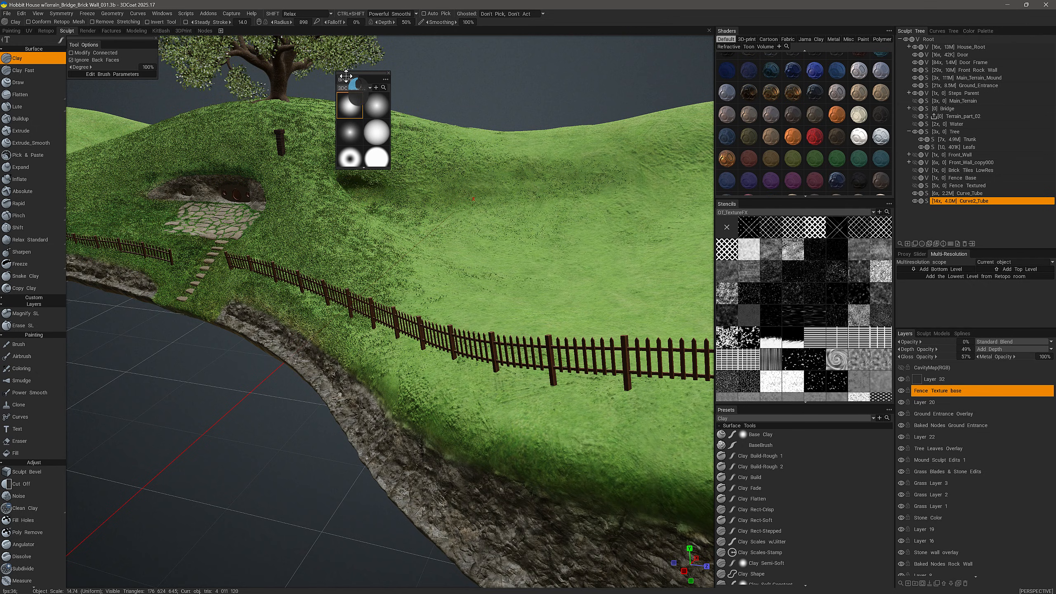
{"action": "mouse_move", "coordinate": [388, 174]}
{"action": "left_mouse_down"}
{"action": "mouse_move", "coordinate": [446, 231]}
{"action": "mouse_move", "coordinate": [483, 343]}
{"action": "mouse_move", "coordinate": [513, 395]}
{"action": "mouse_move", "coordinate": [550, 537]}
{"action": "left_mouse_up"}
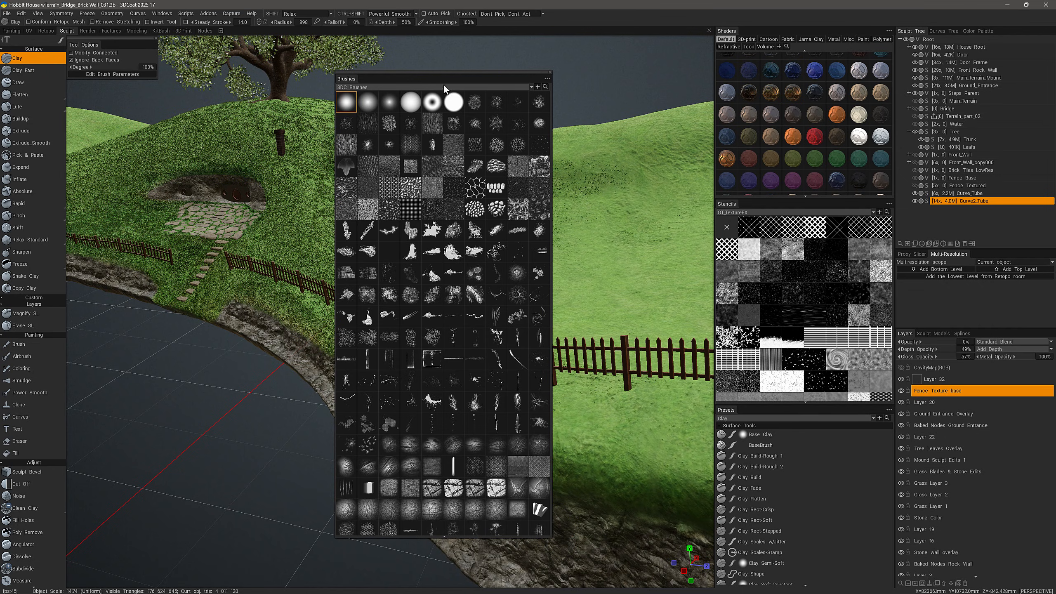
{"action": "left_click_drag", "start_coordinate": [449, 79], "coordinate": [199, 130]}
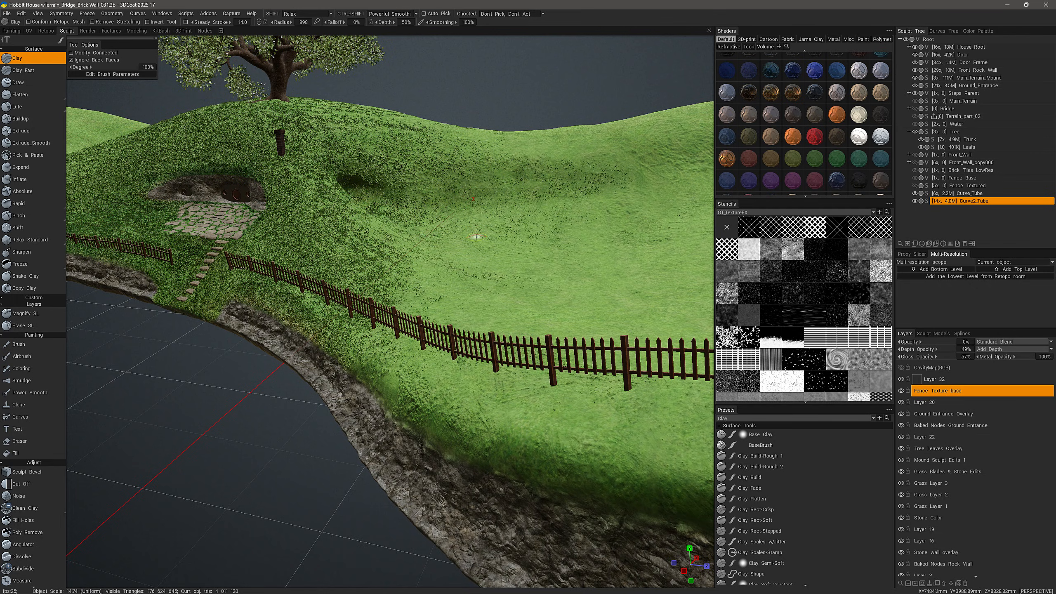
Step: Call up the Brushes palette as a pop-up over the viewport and look over the 3DC Brushes set
{"action": "key", "text": "b"}
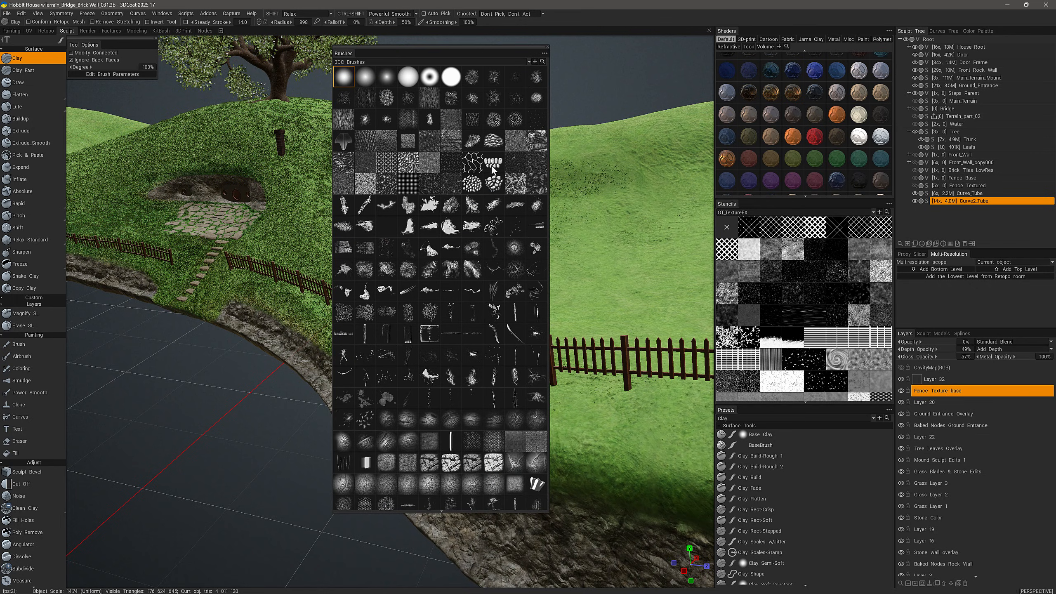
{"action": "left_click", "coordinate": [397, 62]}
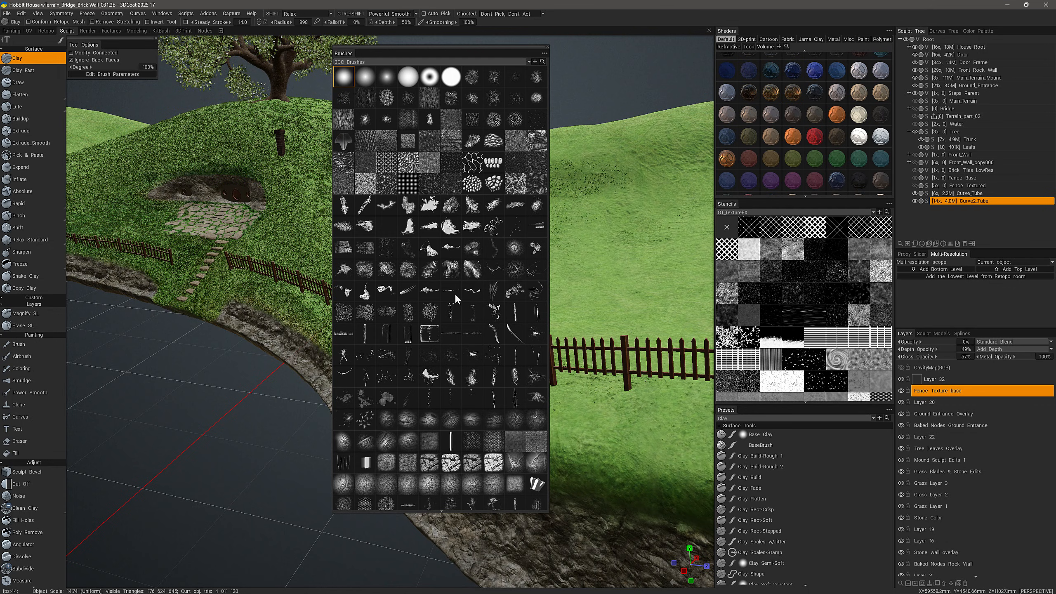
{"action": "mouse_move", "coordinate": [449, 296]}
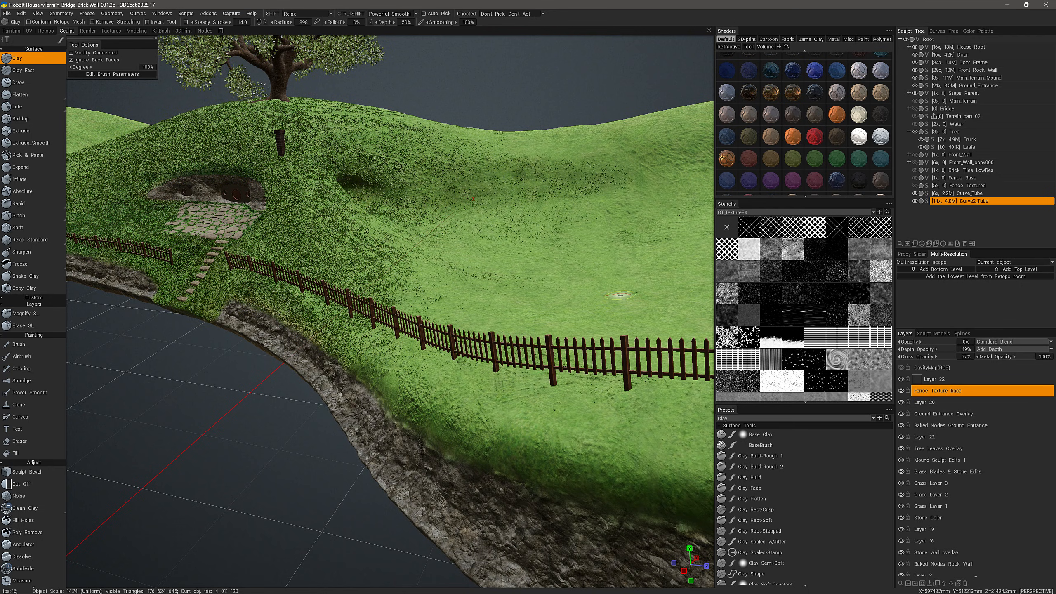
{"action": "key", "text": "b"}
Step: Dock the floating Brushes palette in the same group as the Stencils palette, leaving Stencils in front
{"action": "left_click", "coordinate": [164, 17]}
{"action": "mouse_move", "coordinate": [167, 24]}
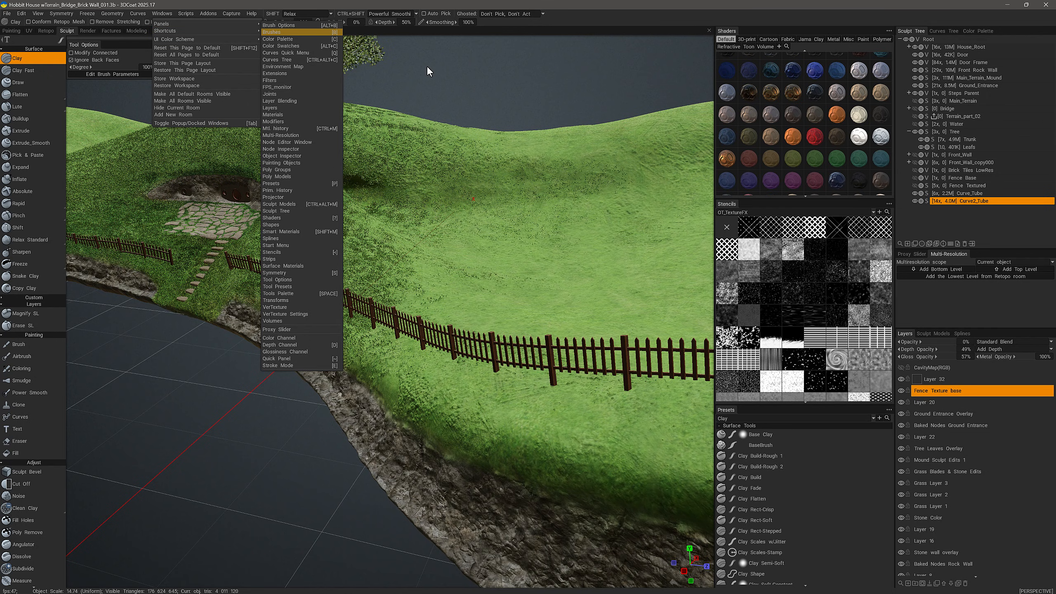
{"action": "mouse_move", "coordinate": [566, 65]}
{"action": "left_mouse_down"}
{"action": "mouse_move", "coordinate": [211, 109]}
{"action": "mouse_move", "coordinate": [168, 104]}
{"action": "left_mouse_up"}
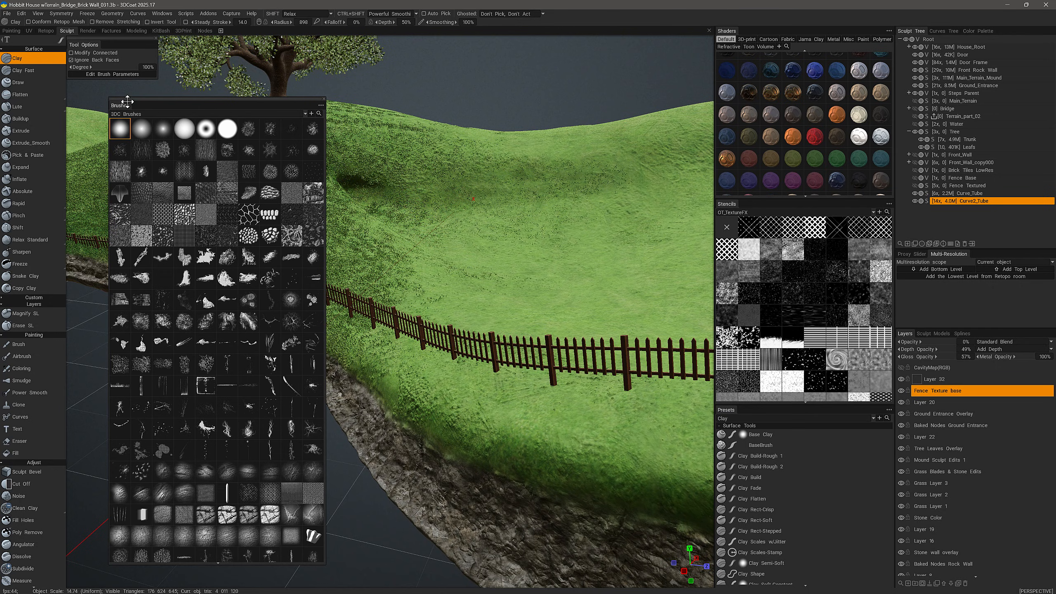
{"action": "mouse_move", "coordinate": [123, 105]}
{"action": "left_mouse_down"}
{"action": "mouse_move", "coordinate": [754, 126]}
{"action": "mouse_move", "coordinate": [760, 97]}
{"action": "mouse_move", "coordinate": [844, 160]}
{"action": "mouse_move", "coordinate": [865, 202]}
{"action": "mouse_move", "coordinate": [796, 221]}
{"action": "mouse_move", "coordinate": [763, 205]}
{"action": "left_mouse_up"}
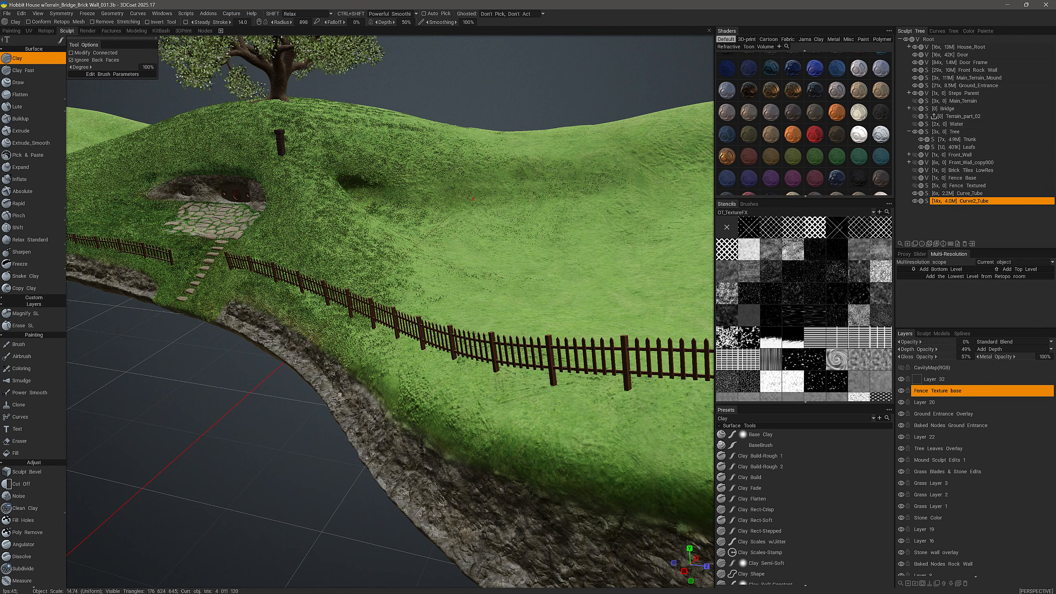
{"action": "left_click", "coordinate": [748, 204]}
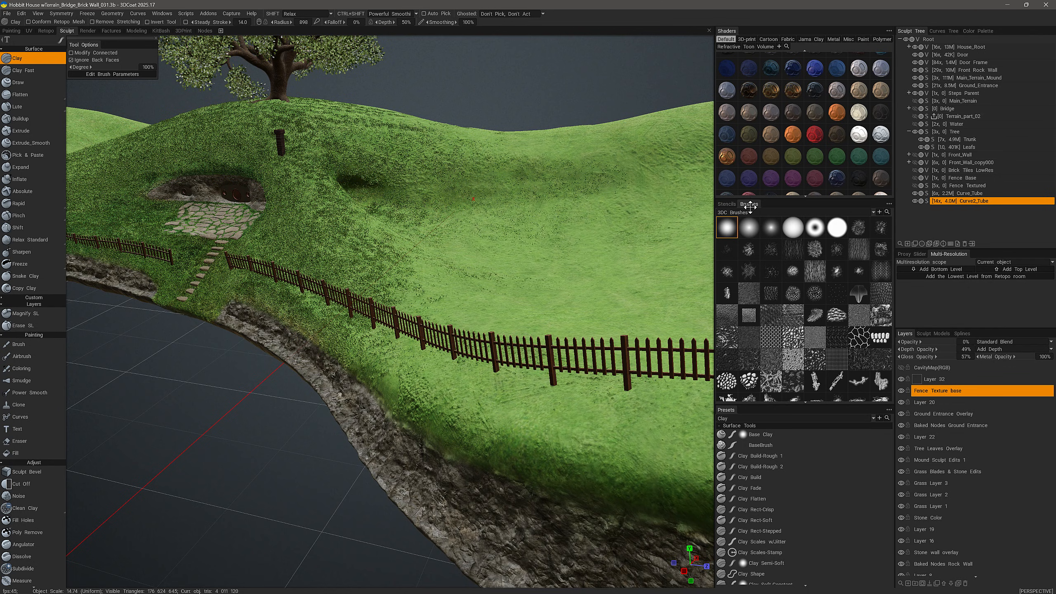
{"action": "left_click", "coordinate": [726, 204]}
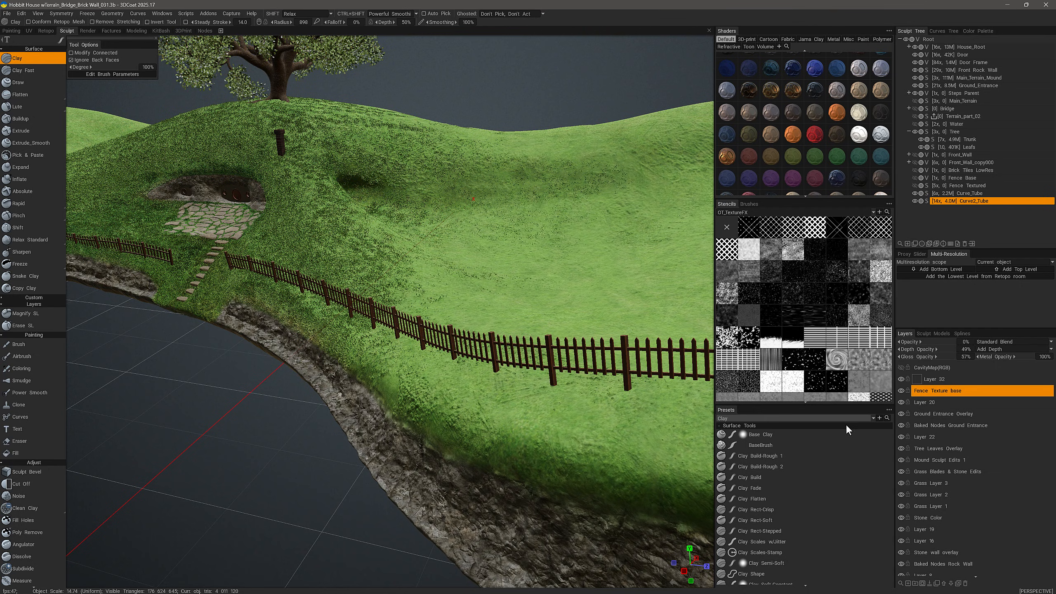
Step: Load the Base Clay preset and browse the Default stencil library down to its end
{"action": "double_click", "coordinate": [758, 434]}
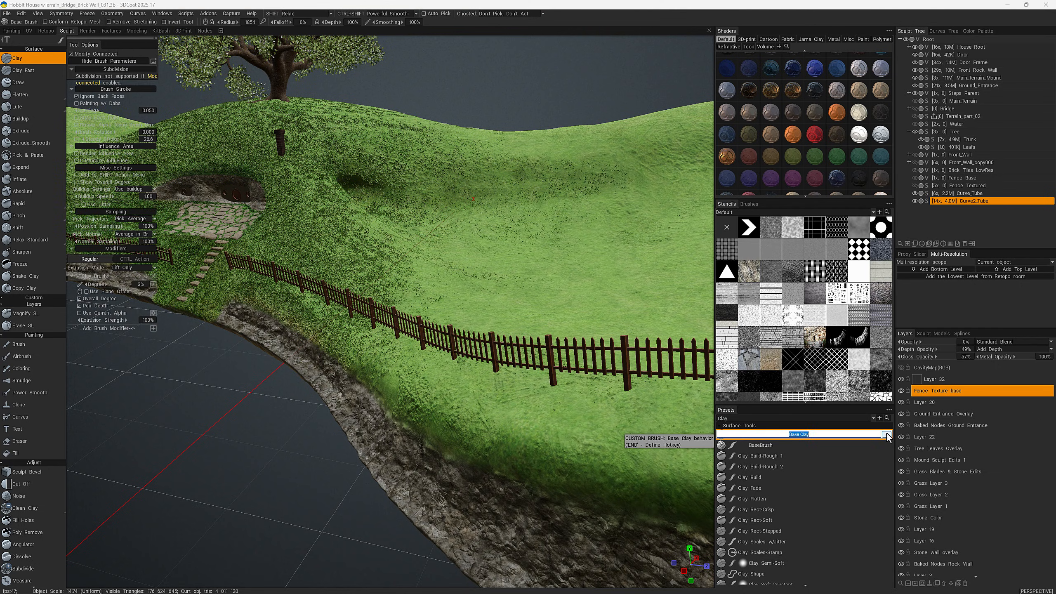
{"action": "left_click", "coordinate": [888, 434]}
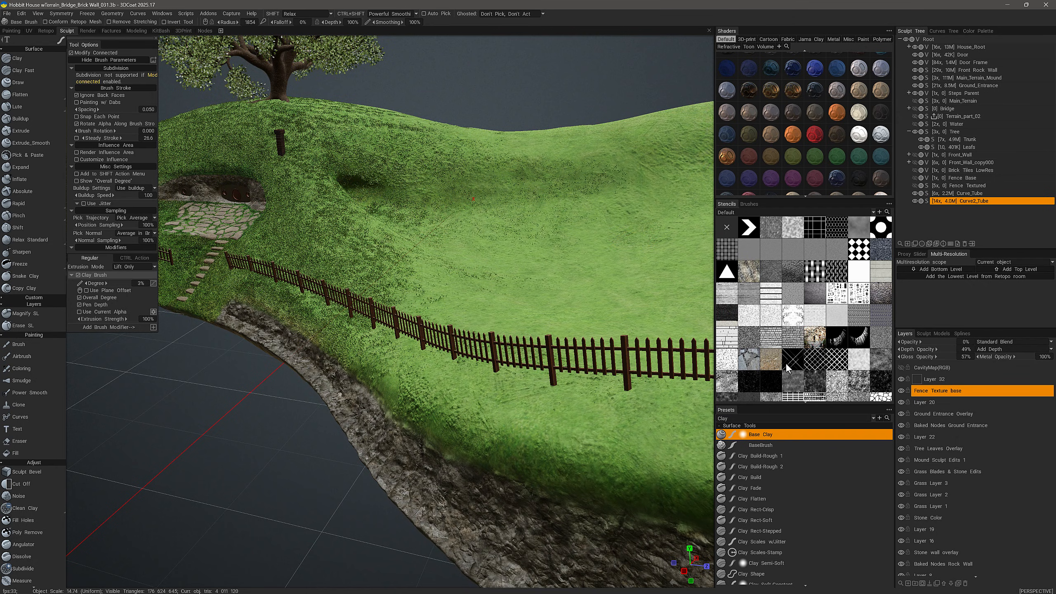
{"action": "scroll", "coordinate": [788, 356], "scroll_direction": "down", "scroll_amount": 3}
{"action": "scroll", "coordinate": [777, 344], "scroll_direction": "down", "scroll_amount": 5}
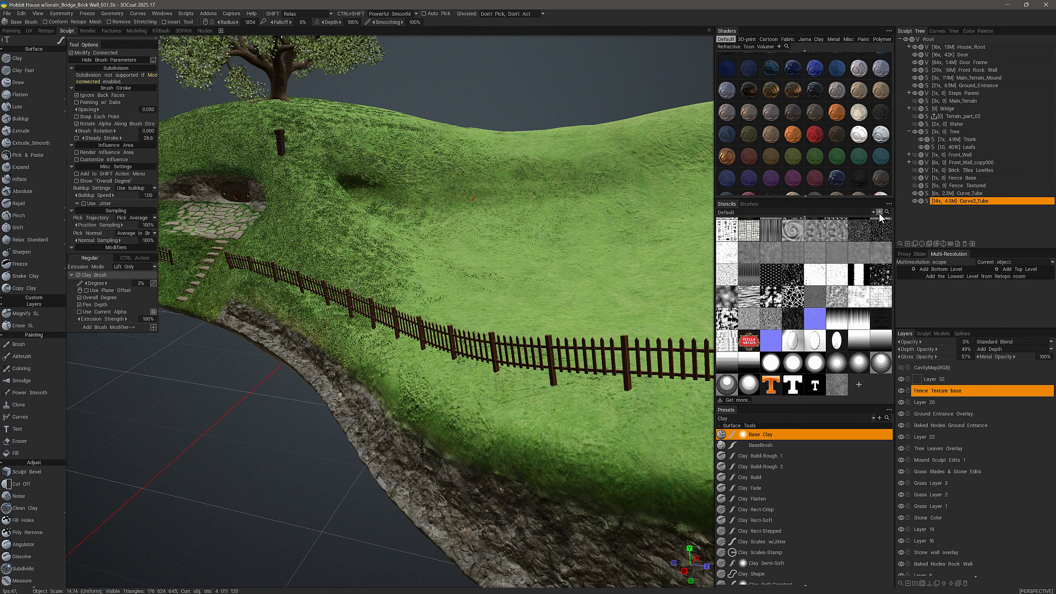
{"action": "left_click", "coordinate": [850, 210]}
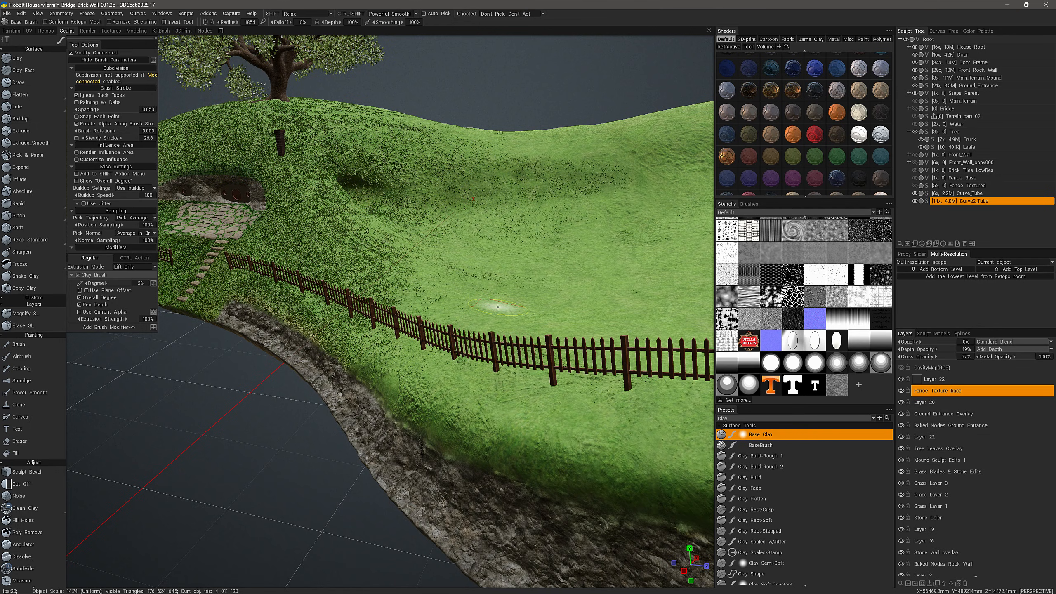
Step: Browse the Default folder of the Sculpt Models library and bring up the Splines library
{"action": "left_click", "coordinate": [933, 334]}
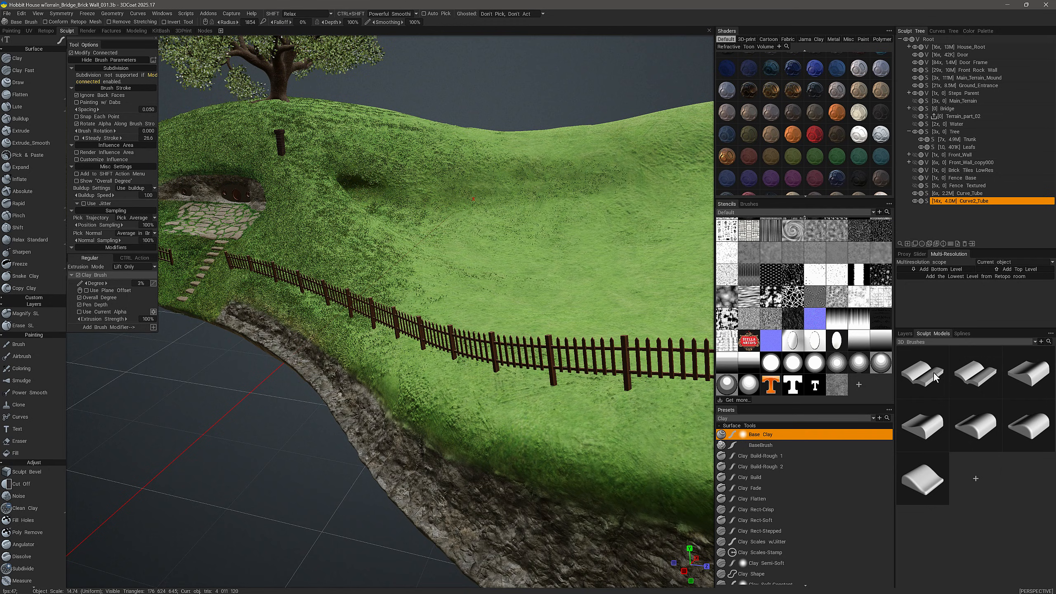
{"action": "left_click", "coordinate": [934, 343]}
{"action": "left_click", "coordinate": [976, 438]}
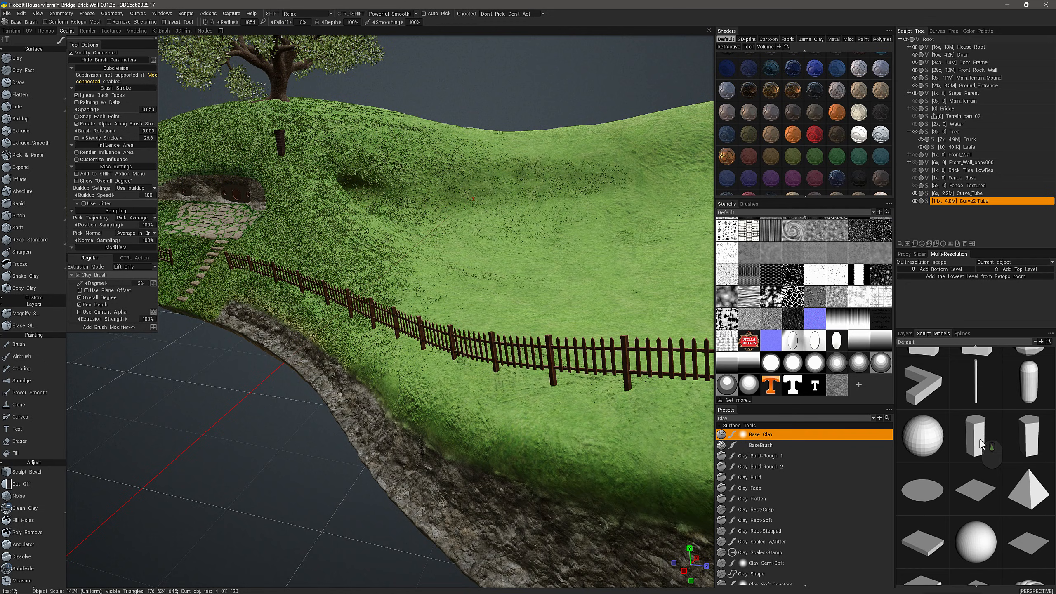
{"action": "scroll", "coordinate": [980, 444], "scroll_direction": "up", "scroll_amount": 5}
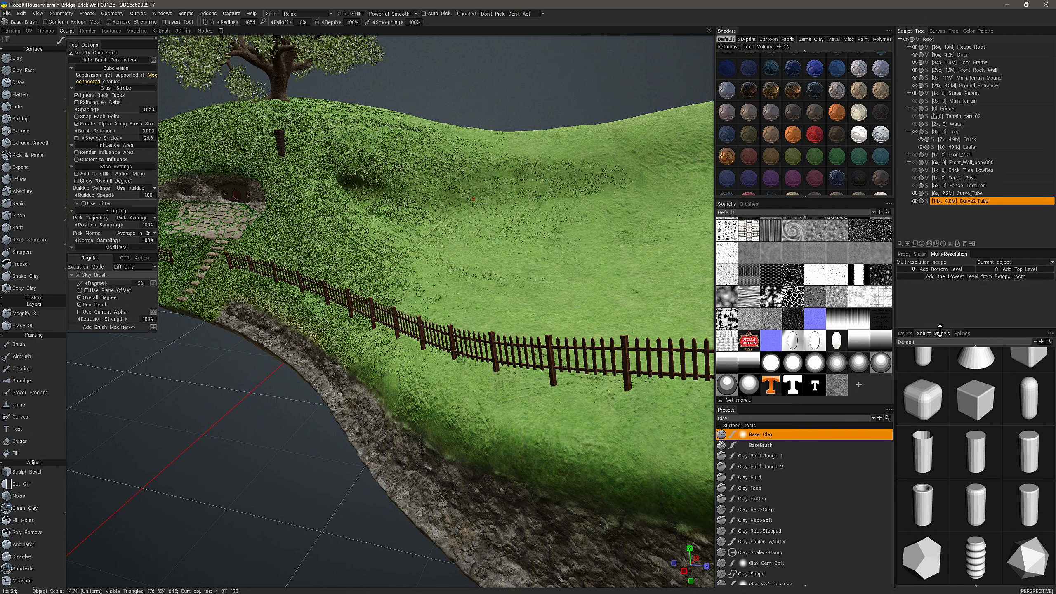
{"action": "left_click", "coordinate": [963, 333]}
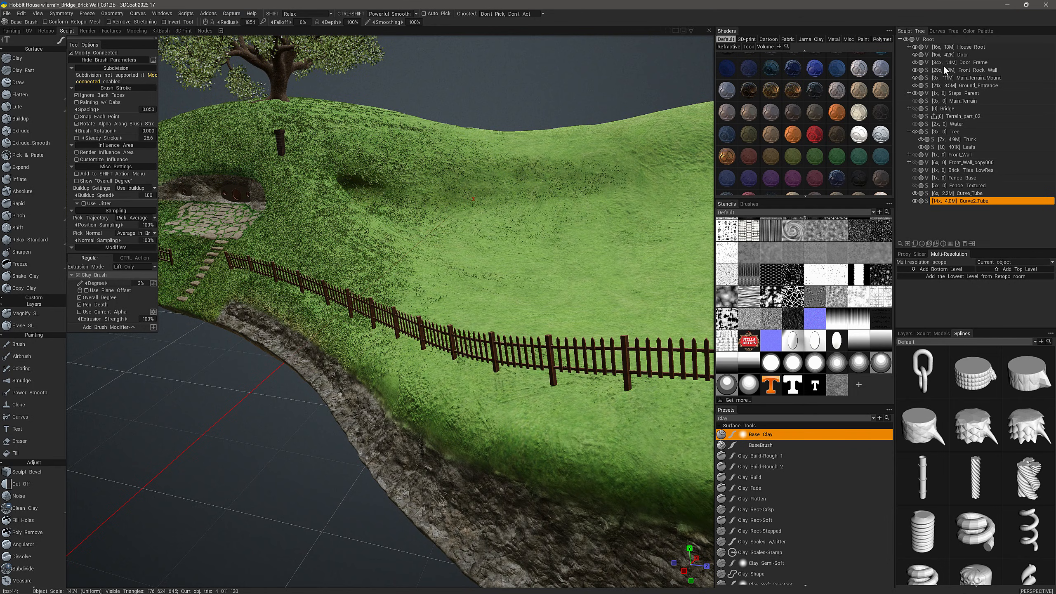
{"action": "left_click", "coordinate": [1036, 204]}
Step: Switch to the Retopo room and list the folders of its Poly Models library
{"action": "left_click", "coordinate": [50, 30]}
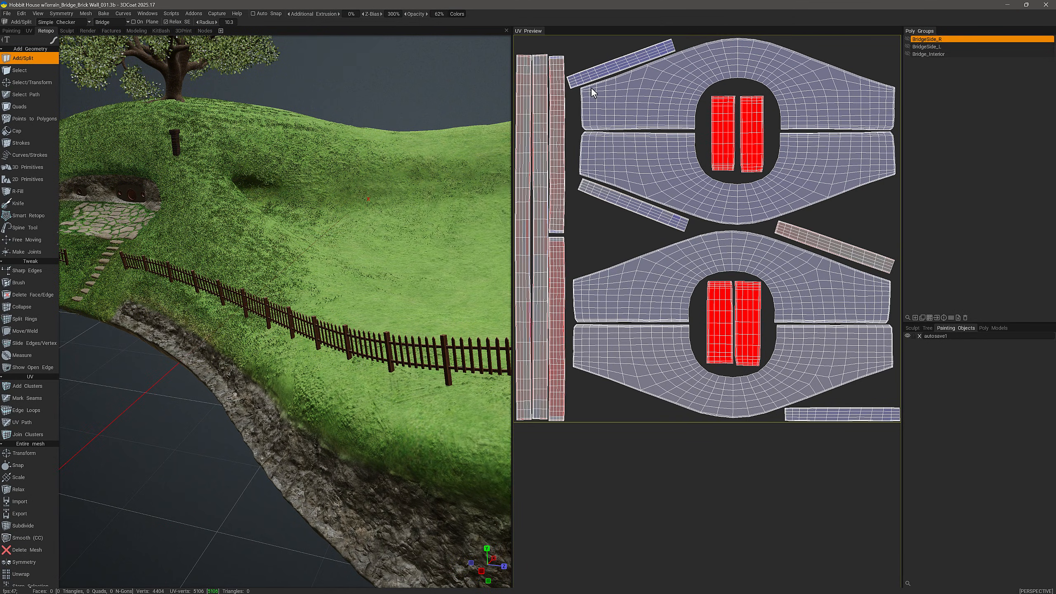
{"action": "left_click", "coordinate": [992, 327]}
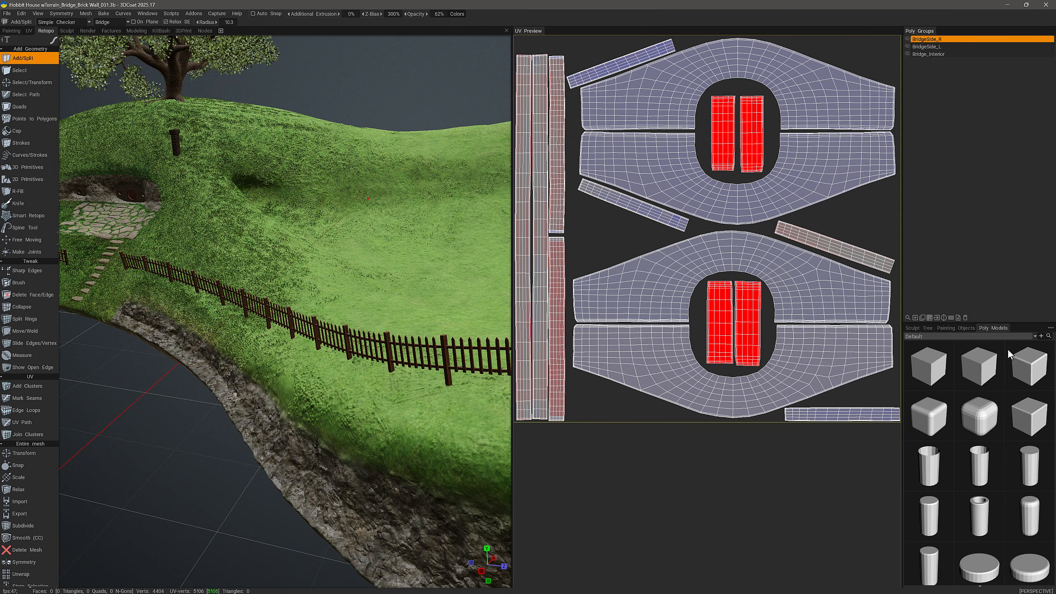
{"action": "left_click", "coordinate": [972, 336]}
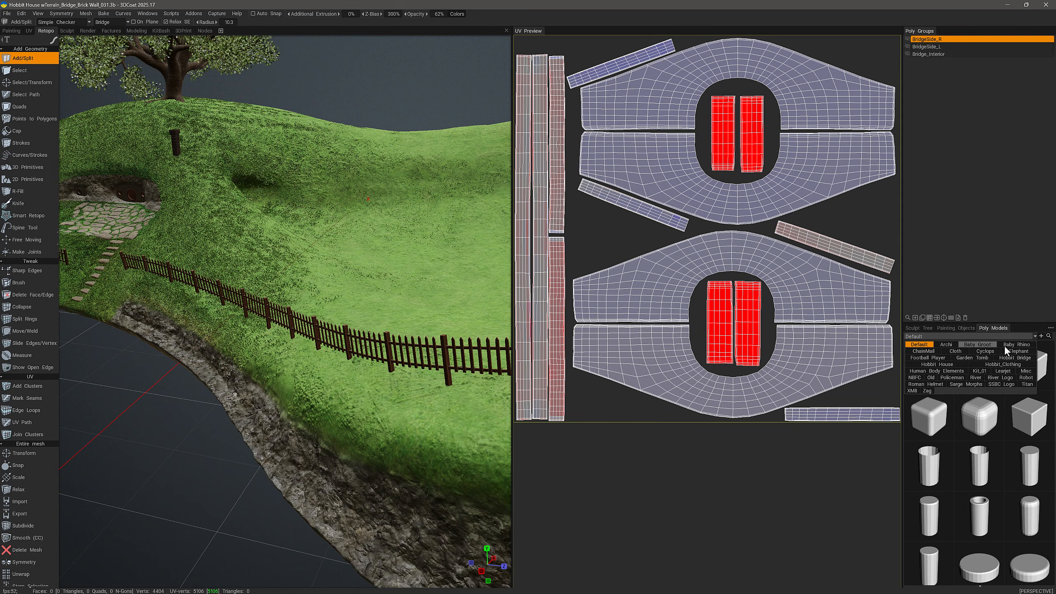
Step: Switch to the Painting room and browse the Default smart materials
{"action": "left_click", "coordinate": [11, 32]}
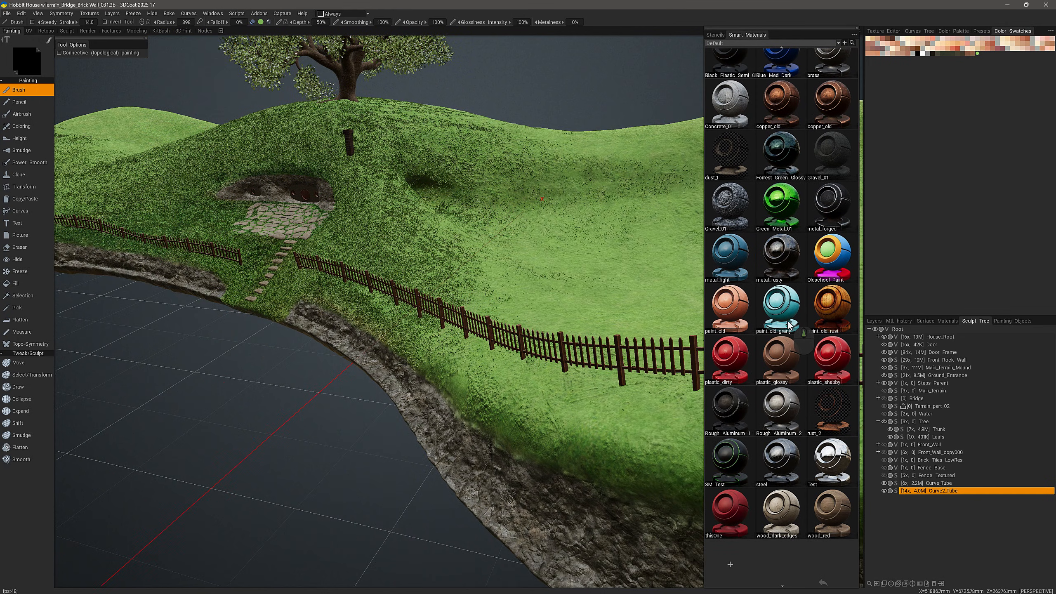
{"action": "scroll", "coordinate": [787, 319], "scroll_direction": "up", "scroll_amount": 5}
{"action": "scroll", "coordinate": [767, 301], "scroll_direction": "down", "scroll_amount": 5}
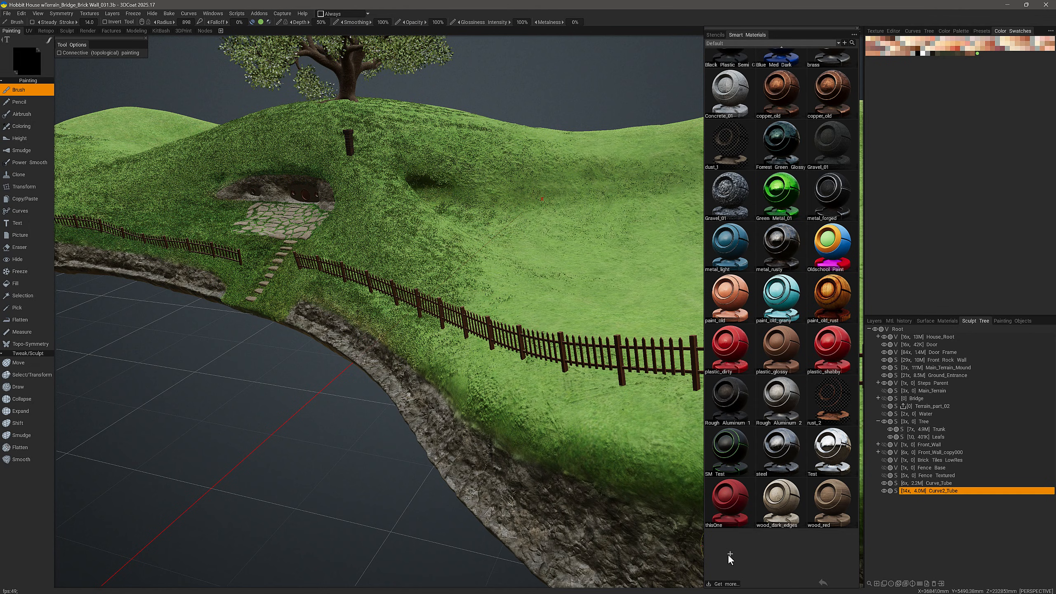
Step: Start a new smart material and set its preferred mapping to From Camera
{"action": "left_click", "coordinate": [731, 554]}
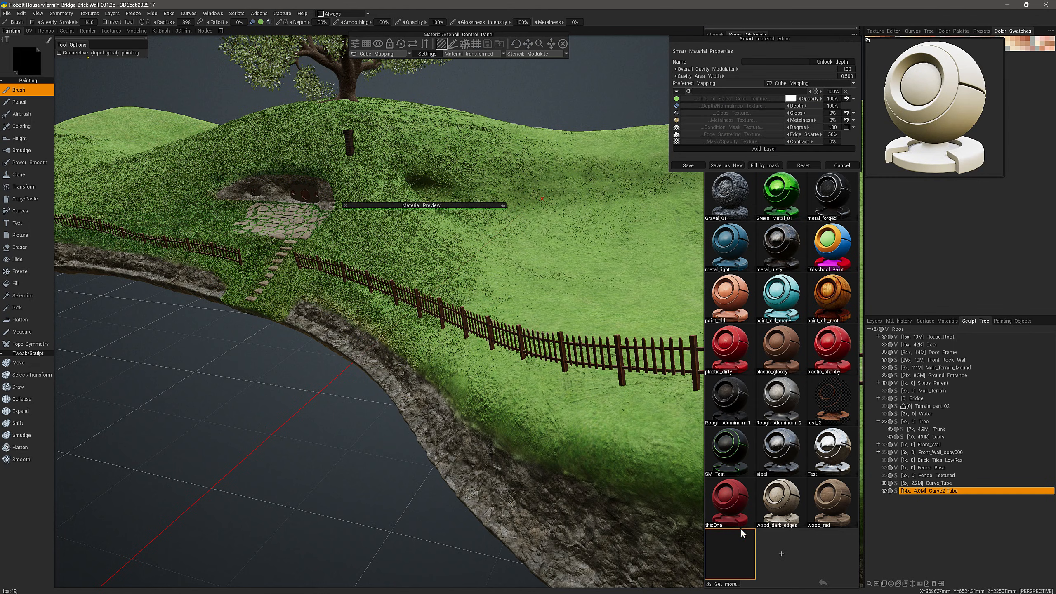
{"action": "left_click_drag", "start_coordinate": [801, 40], "coordinate": [517, 115]}
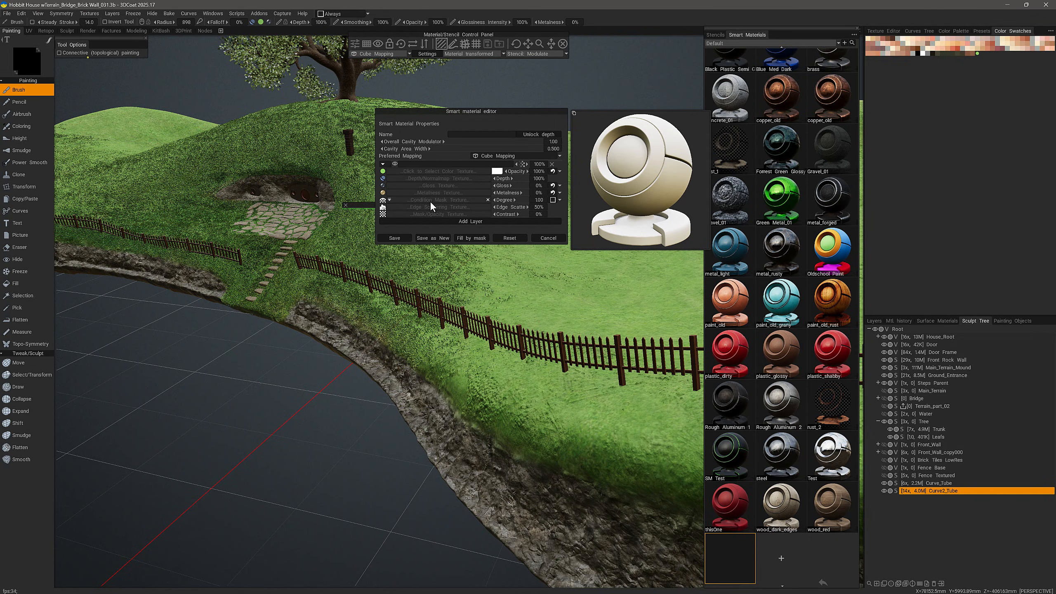
{"action": "left_click", "coordinate": [509, 155]}
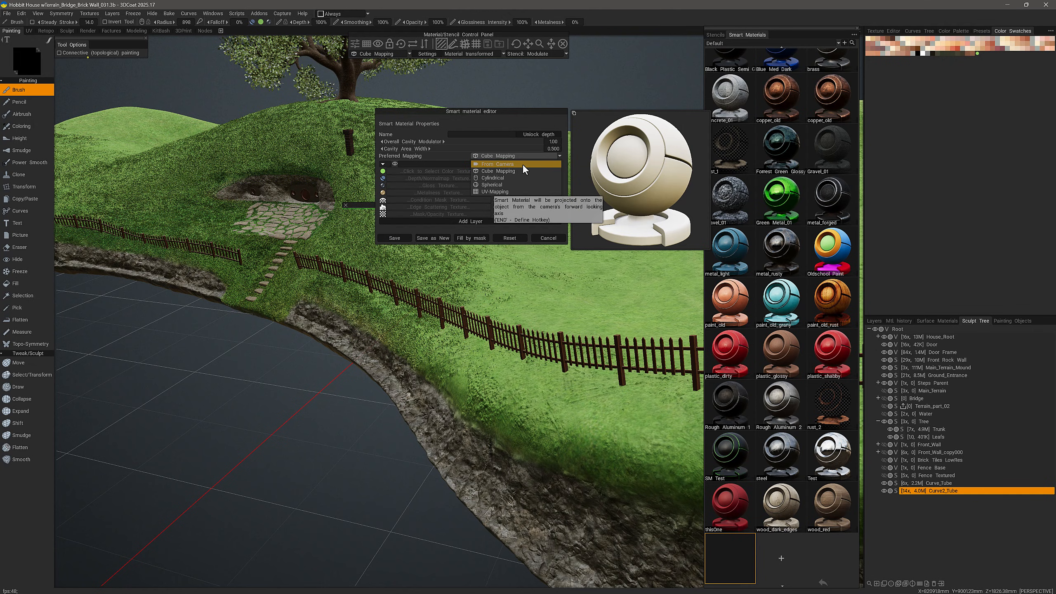
{"action": "left_click", "coordinate": [501, 164]}
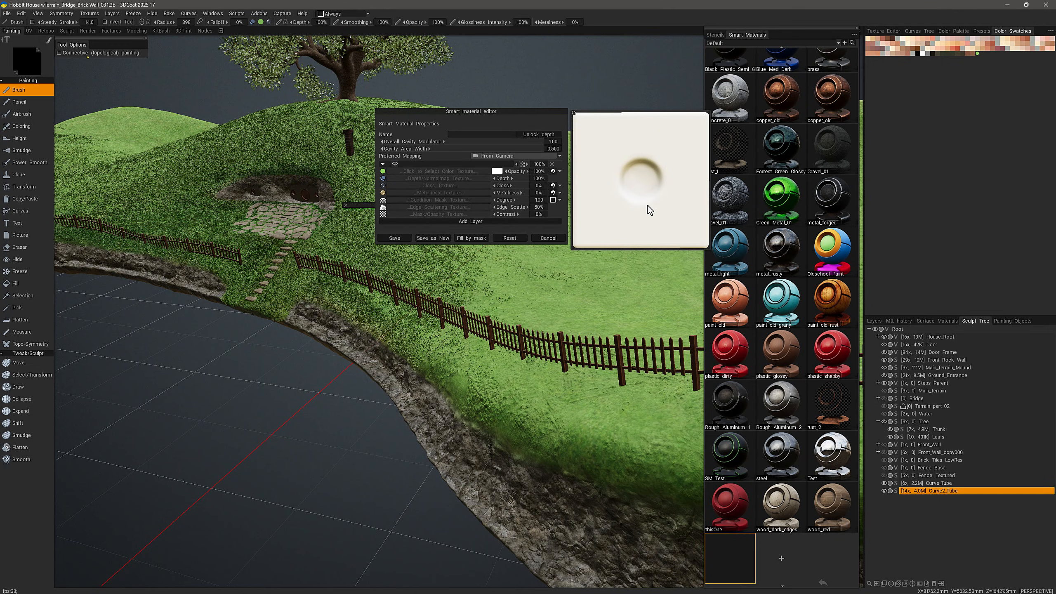
Step: Hide and restore the smart material preview, and set the preferred mapping to Cube Mapping
{"action": "left_click", "coordinate": [574, 112]}
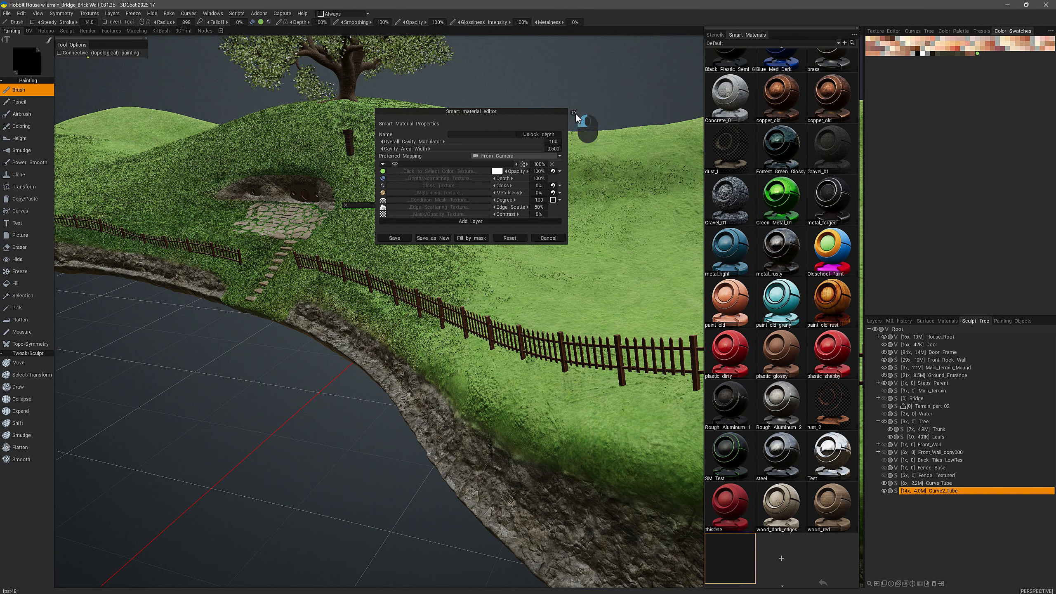
{"action": "left_click", "coordinate": [574, 113]}
{"action": "left_click", "coordinate": [575, 113]}
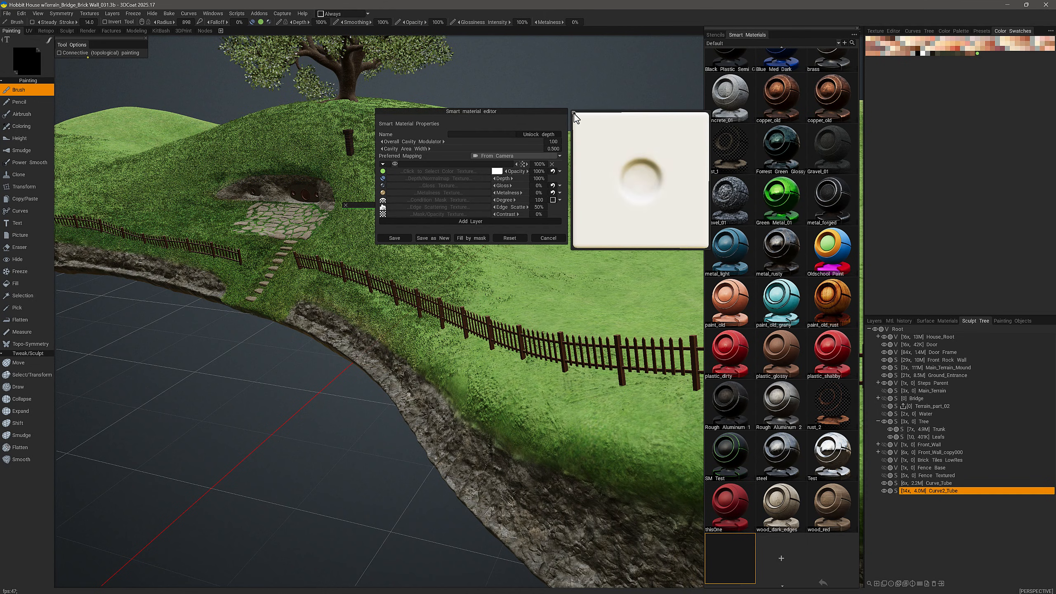
{"action": "left_click", "coordinate": [503, 153]}
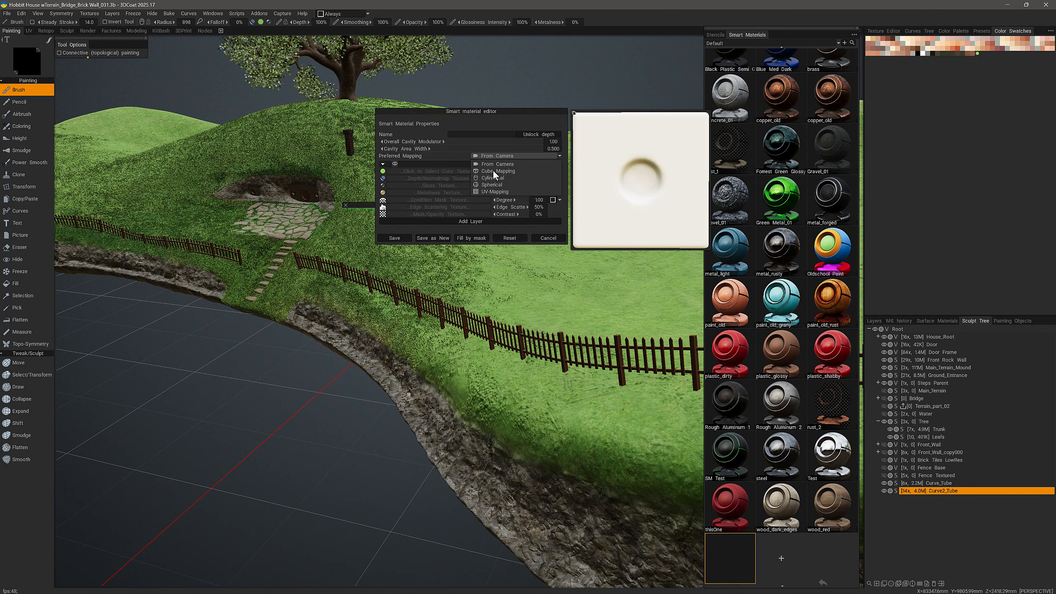
{"action": "left_click", "coordinate": [492, 171]}
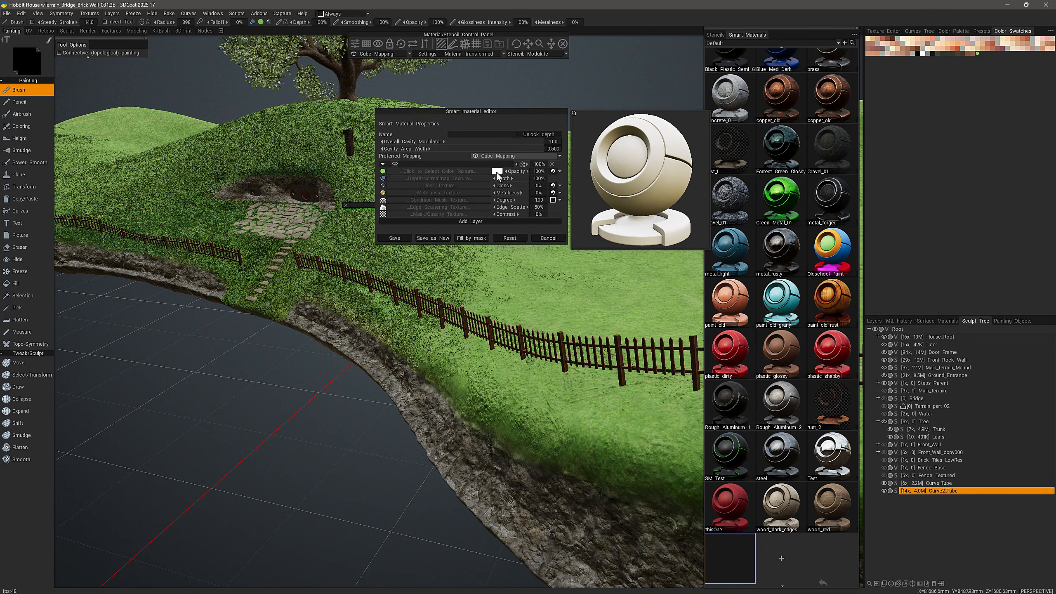
Step: Discard the new smart material and close the Material/Stencil Control Panel
{"action": "left_click", "coordinate": [552, 238]}
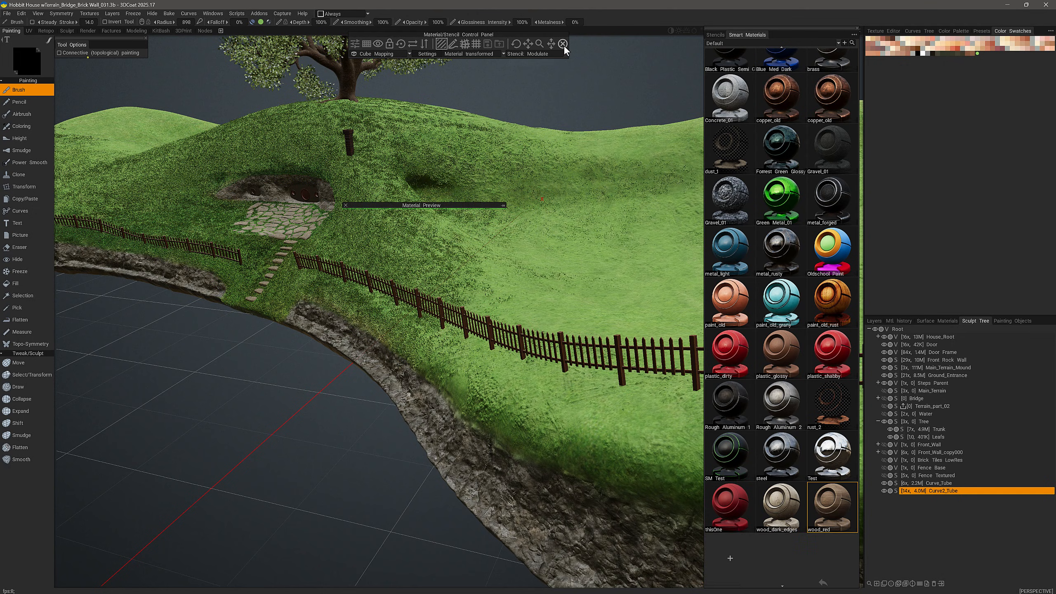
{"action": "left_click_drag", "start_coordinate": [491, 35], "coordinate": [483, 52]}
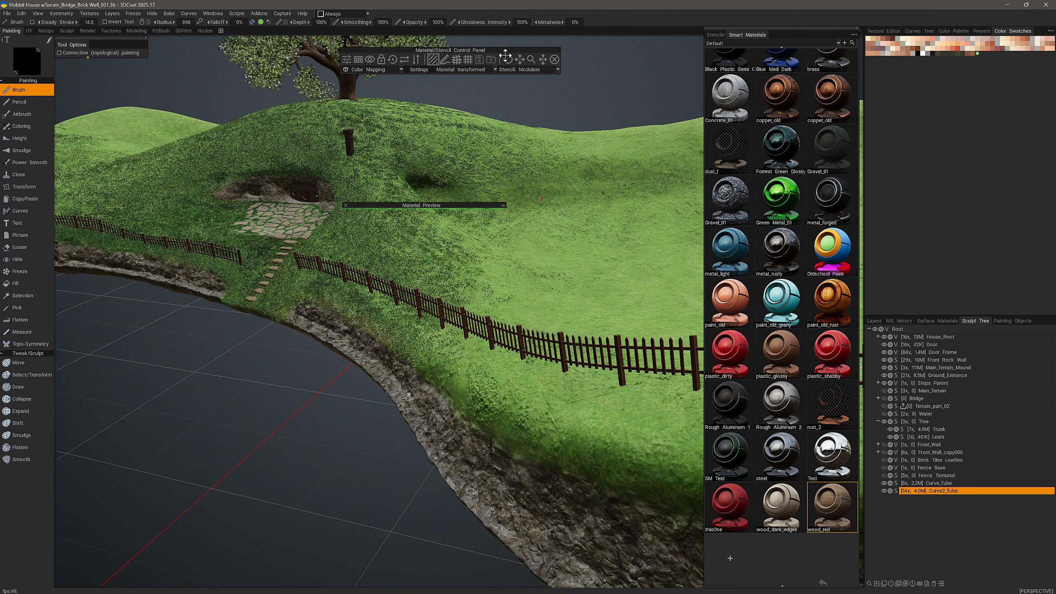
{"action": "left_click", "coordinate": [556, 62]}
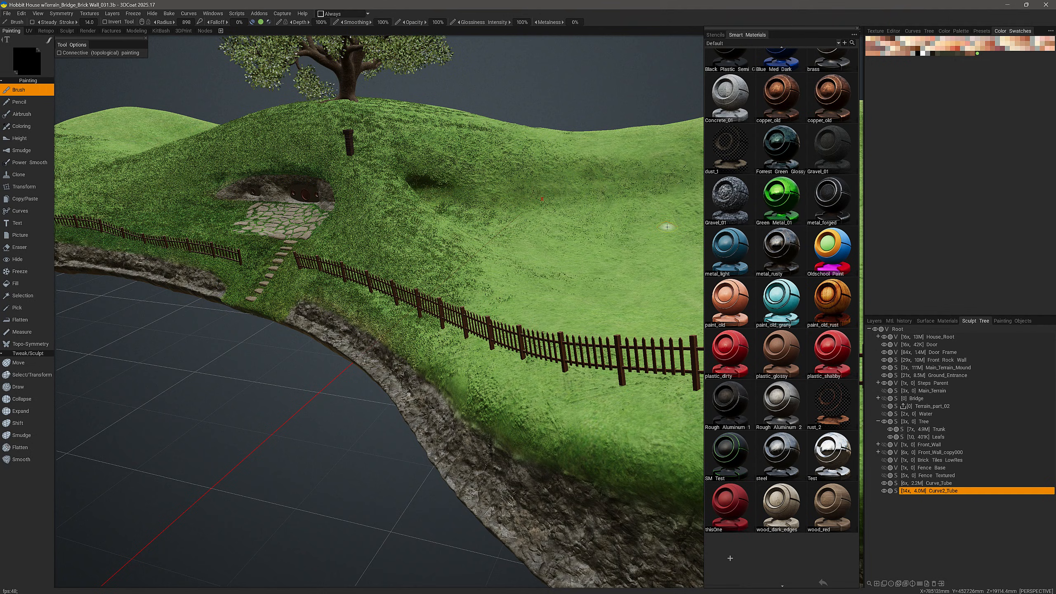
Step: Examine the management and mapping options available for a single smart material and for all materials in the Default folder
{"action": "right_click", "coordinate": [786, 188]}
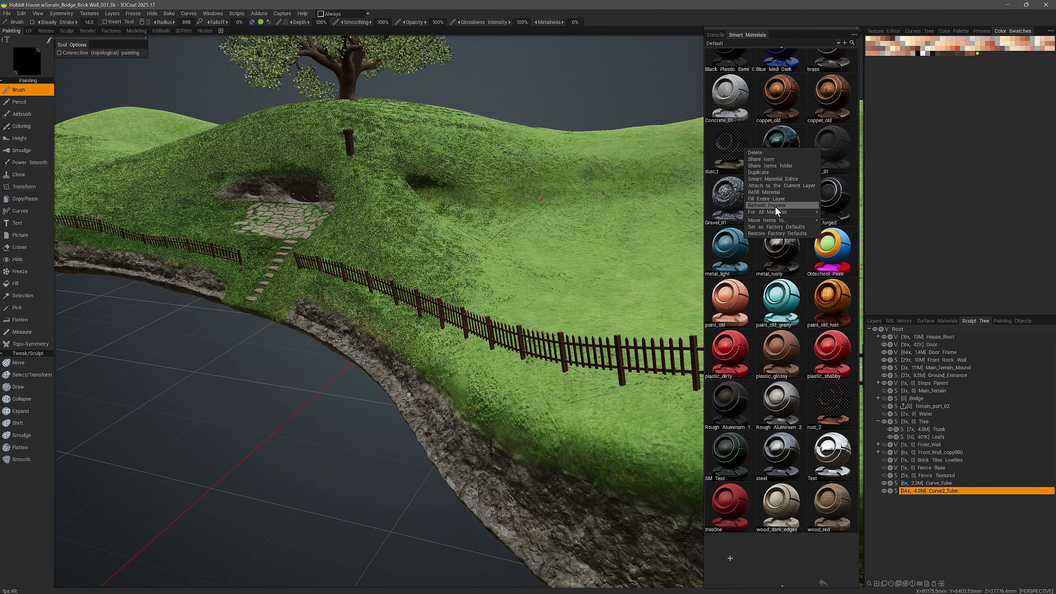
{"action": "left_click", "coordinate": [505, 72]}
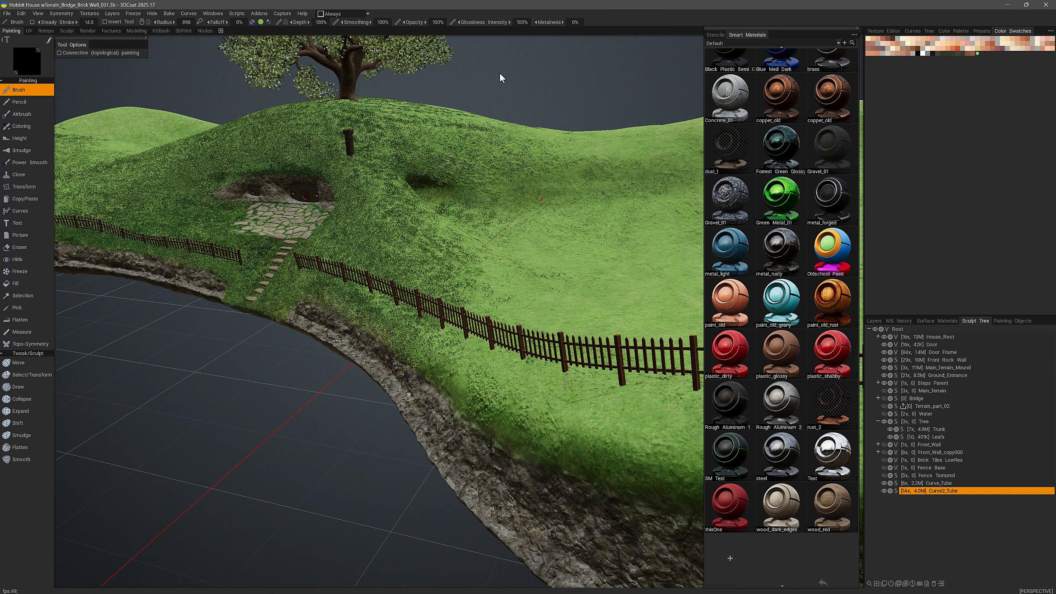
{"action": "right_click", "coordinate": [773, 216]}
{"action": "mouse_move", "coordinate": [776, 225]}
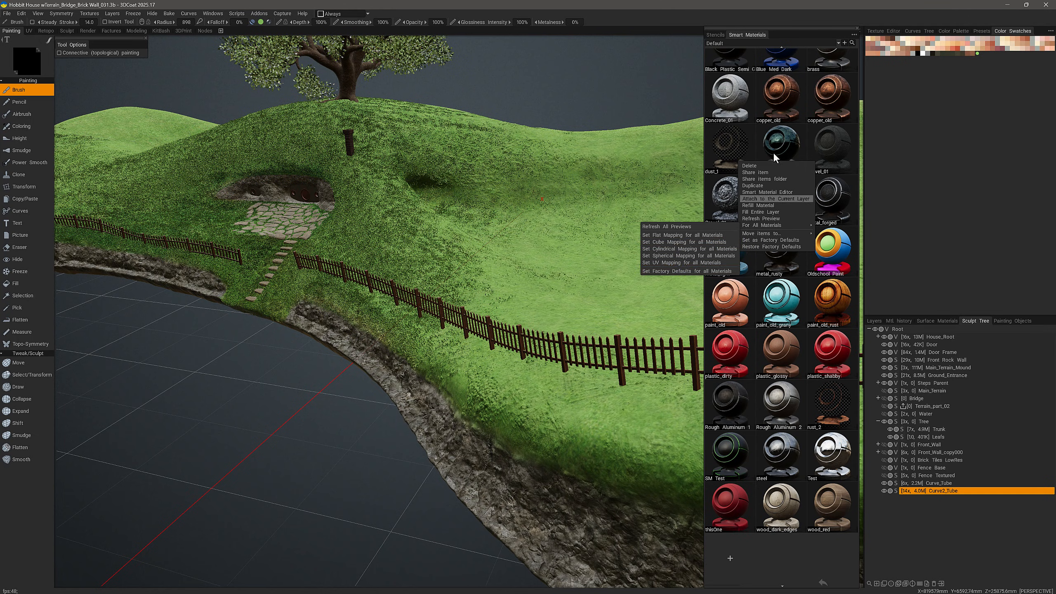
{"action": "scroll", "coordinate": [808, 203], "scroll_direction": "up", "scroll_amount": 4}
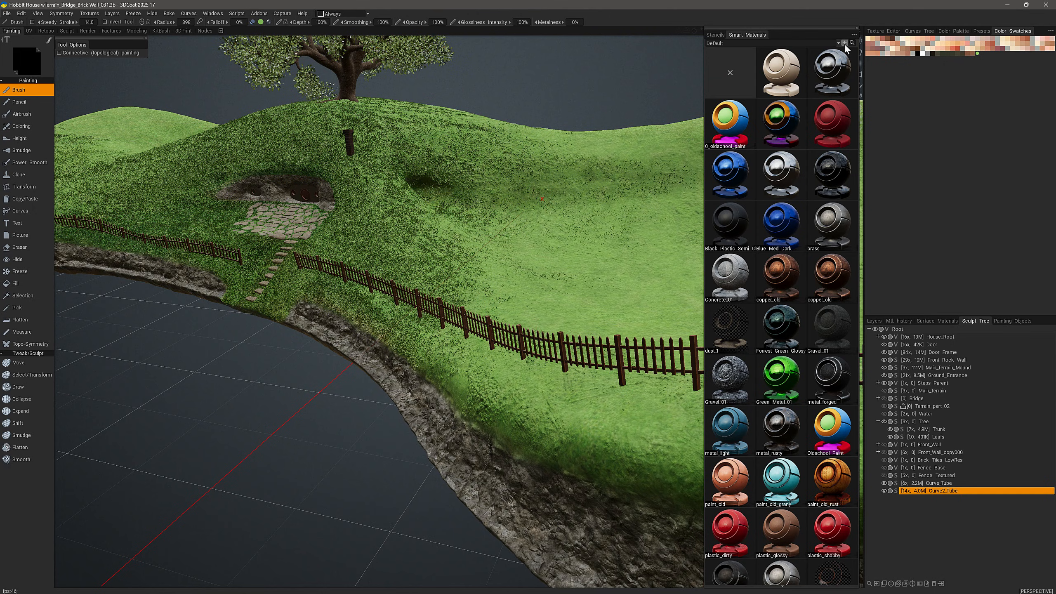
Step: Look through the list of smart material folders and the options for moving a material to another folder
{"action": "left_click", "coordinate": [806, 42]}
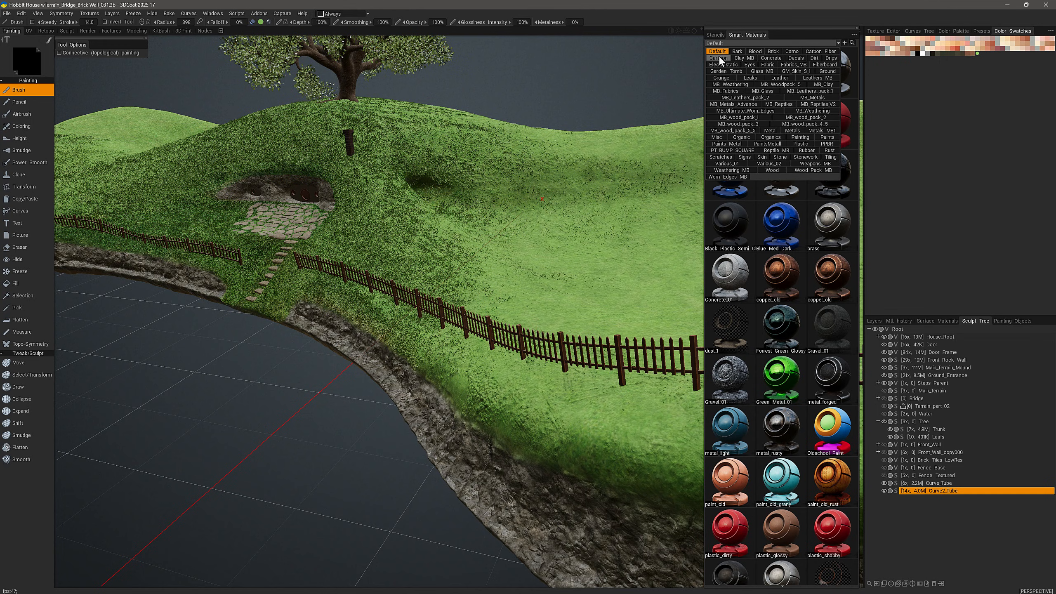
{"action": "right_click", "coordinate": [769, 131]}
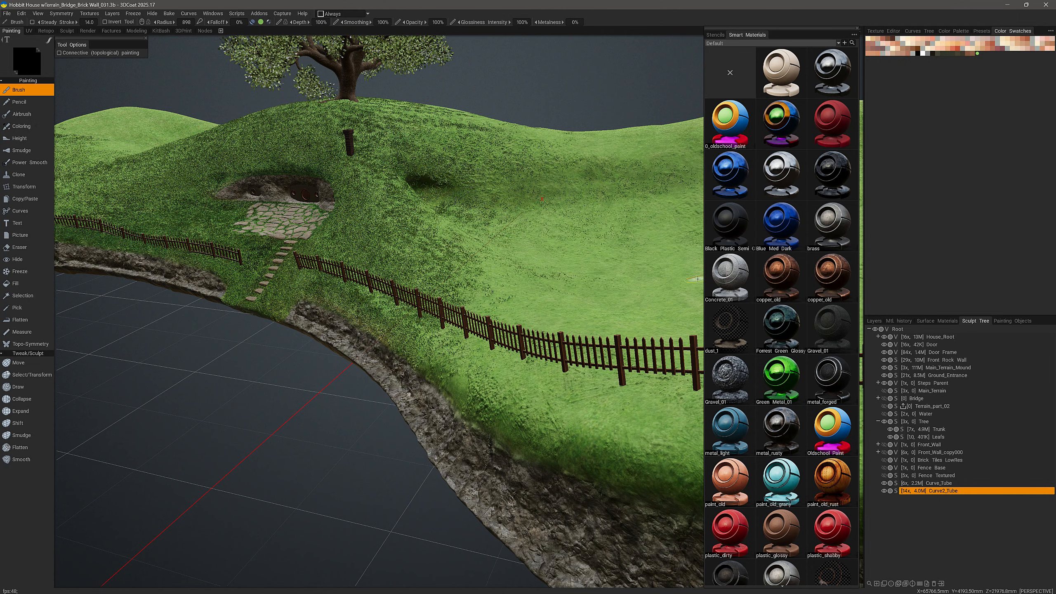
{"action": "right_click", "coordinate": [786, 430]}
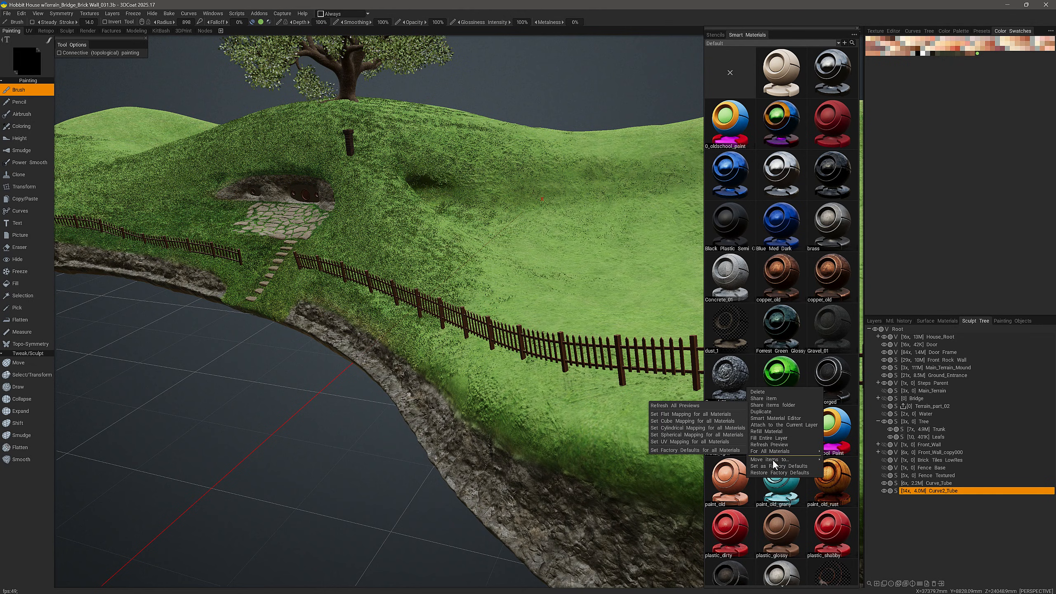
{"action": "mouse_move", "coordinate": [772, 459]}
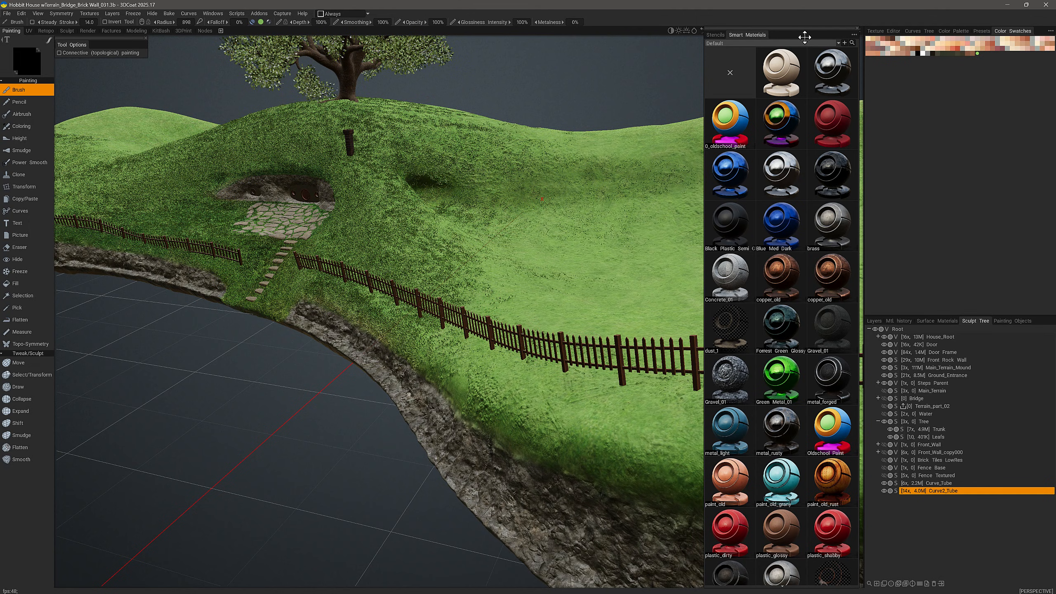
Step: Move the Smart Materials palette toward the middle of the viewport and preview the pop-up shapes palette at the viewport's edge
{"action": "left_click_drag", "start_coordinate": [783, 29], "coordinate": [573, 108]}
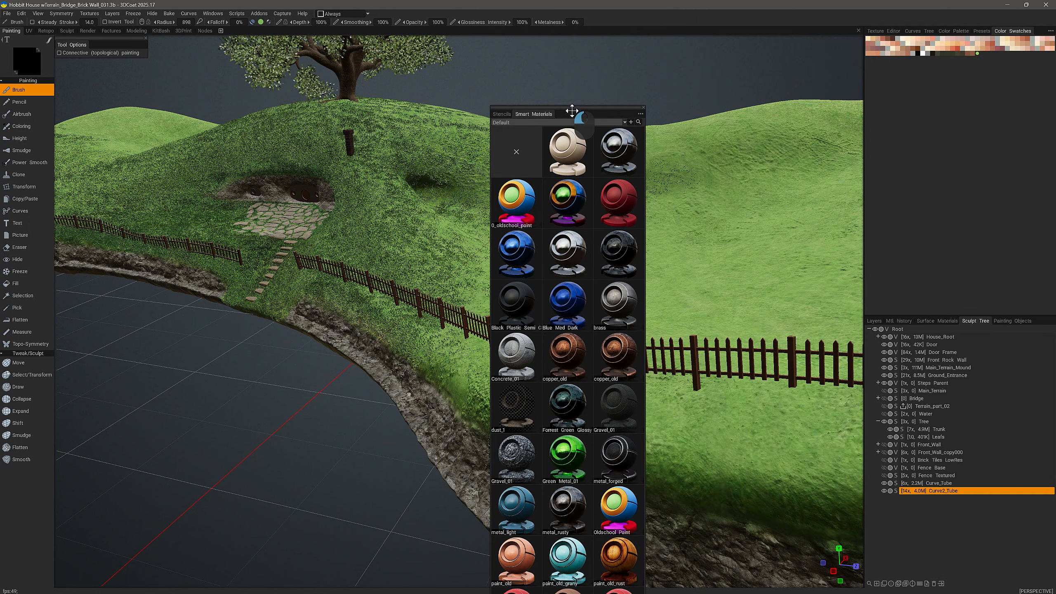
{"action": "mouse_move", "coordinate": [857, 60]}
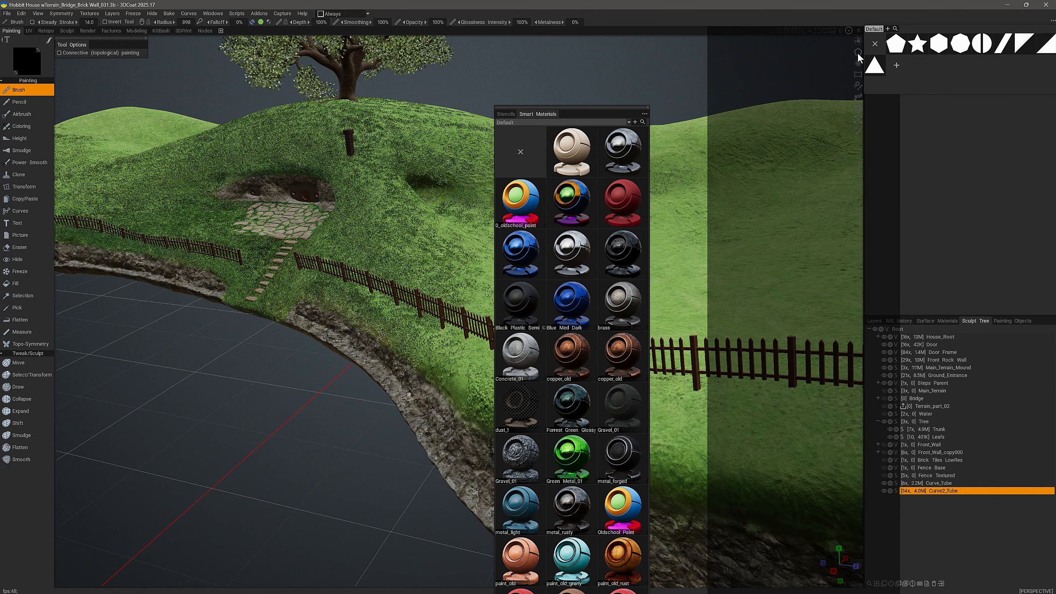
{"action": "left_click_drag", "start_coordinate": [618, 107], "coordinate": [547, 68]}
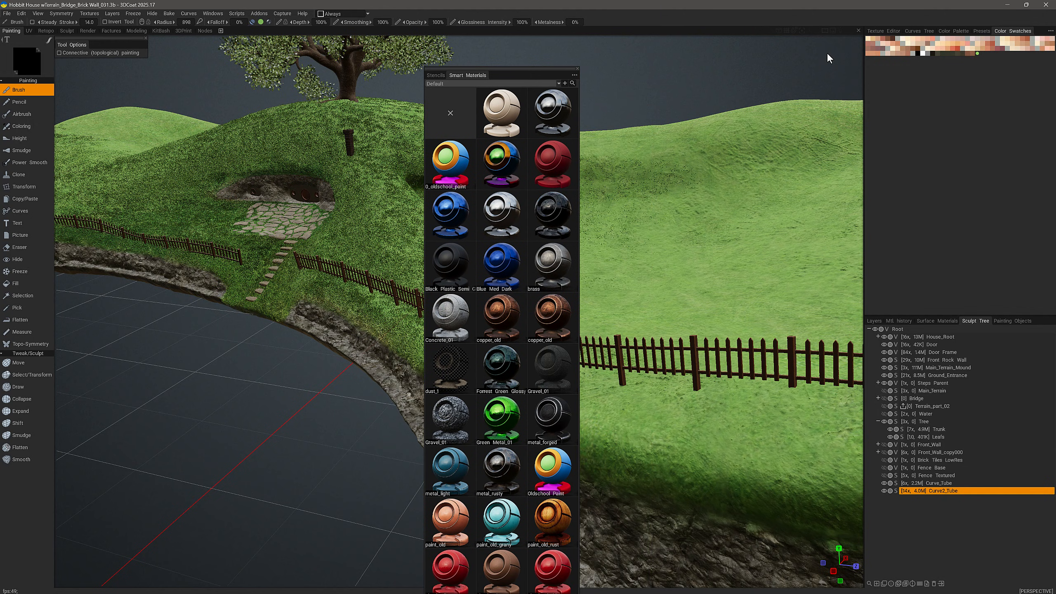
{"action": "mouse_move", "coordinate": [856, 69]}
Step: Switch to the Sculpt room and bring up the Brushes palette
{"action": "left_click", "coordinate": [67, 31]}
{"action": "left_click", "coordinate": [748, 204]}
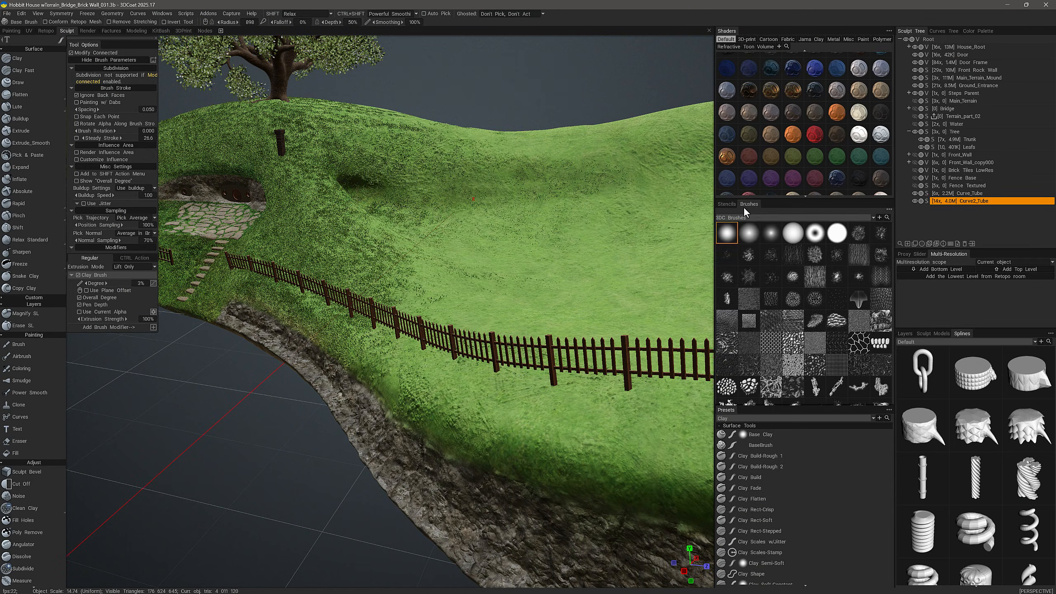
{"action": "left_click", "coordinate": [889, 204]}
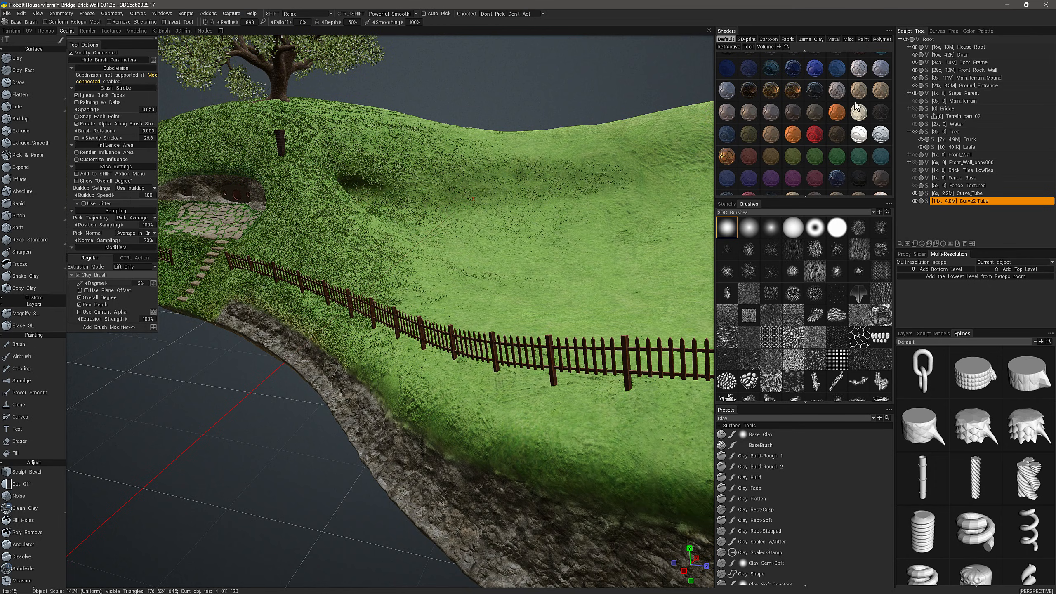
Step: Examine the options available for a shader in the Default shader folder, including editing, preview refreshing and thumbnail sizes
{"action": "right_click", "coordinate": [770, 111]}
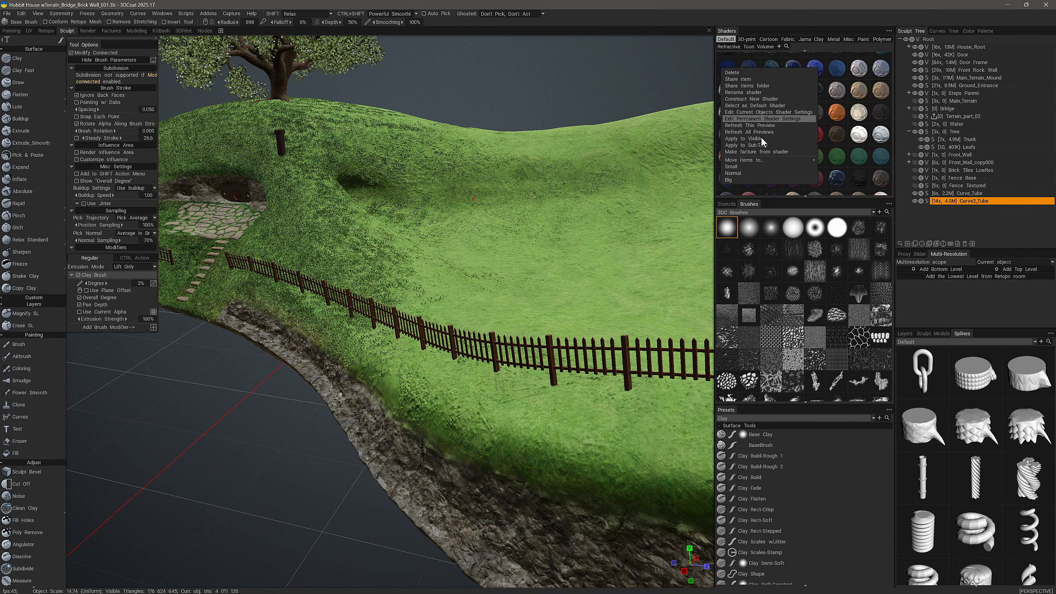
{"action": "mouse_move", "coordinate": [760, 159]}
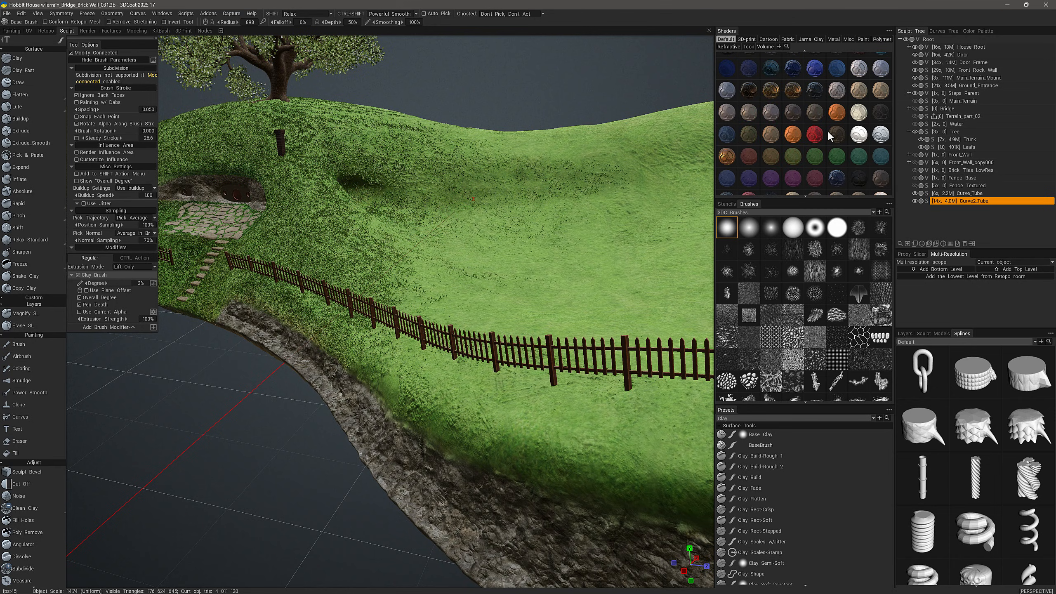
{"action": "mouse_move", "coordinate": [828, 132]}
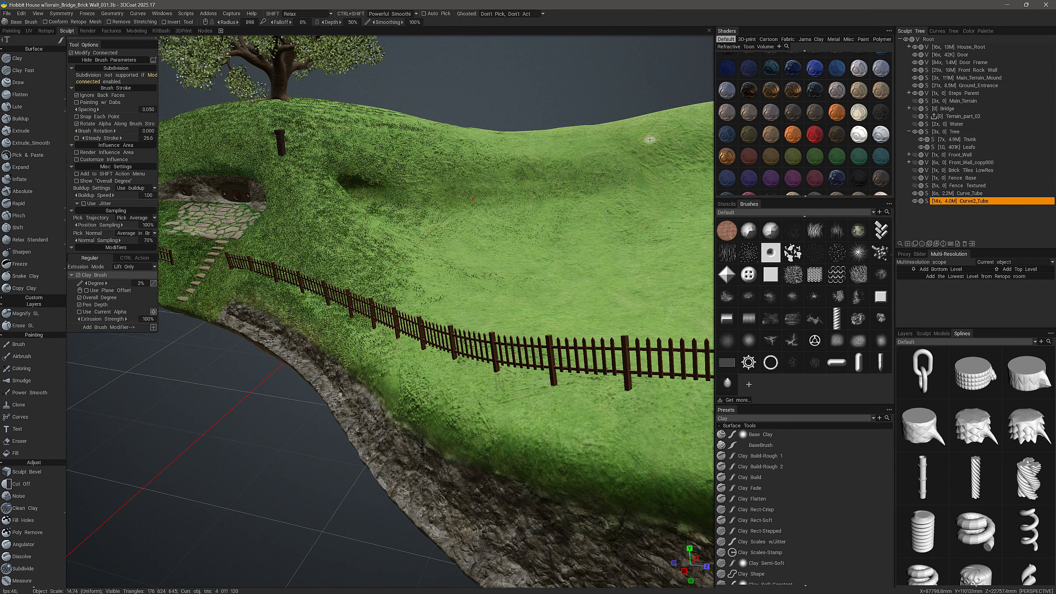
Step: Reset the Sculpt room's layout to its default
{"action": "left_click", "coordinate": [165, 13]}
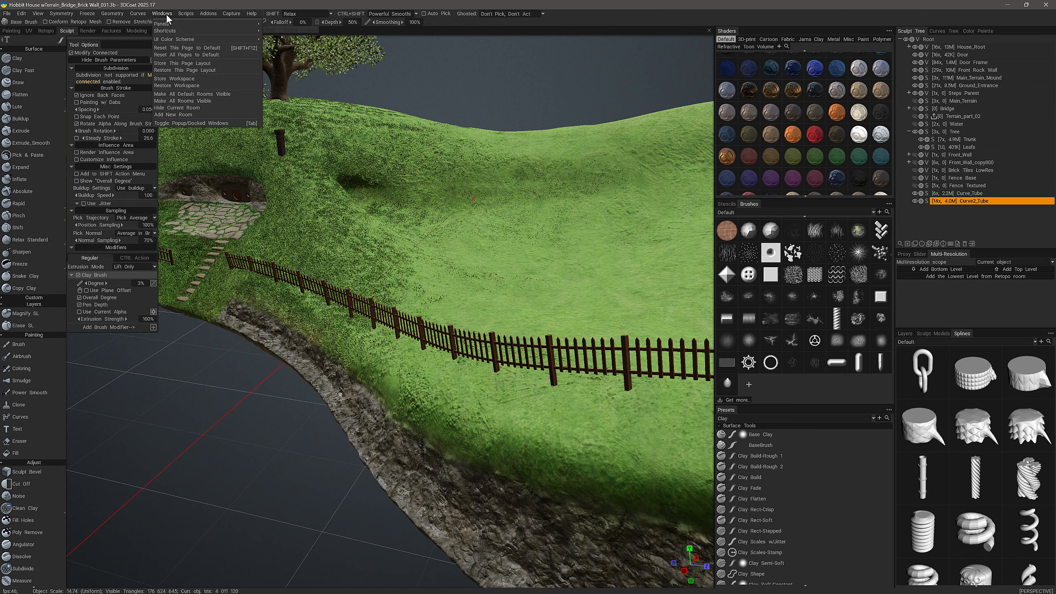
{"action": "left_click", "coordinate": [191, 48]}
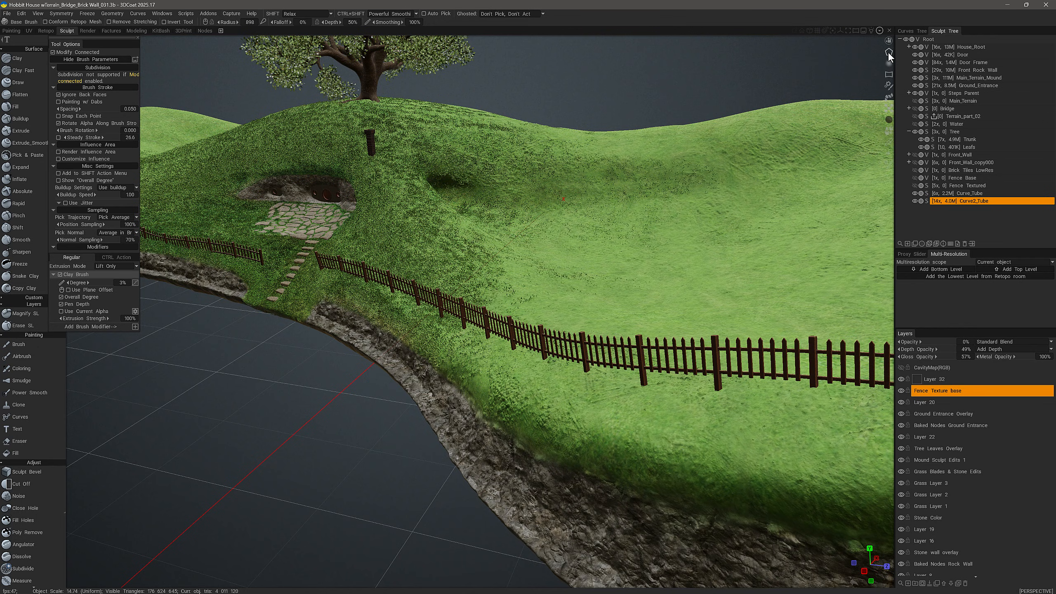
Step: Open the pop-up Brushes palette and change its folder from Default to Artman penpack
{"action": "mouse_move", "coordinate": [888, 65]}
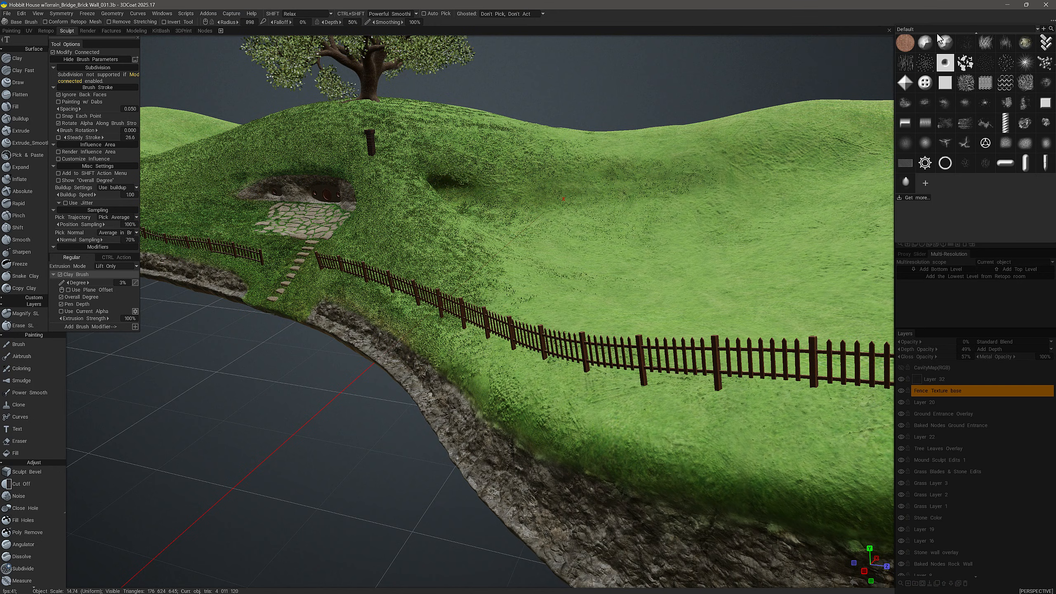
{"action": "left_click", "coordinate": [951, 26]}
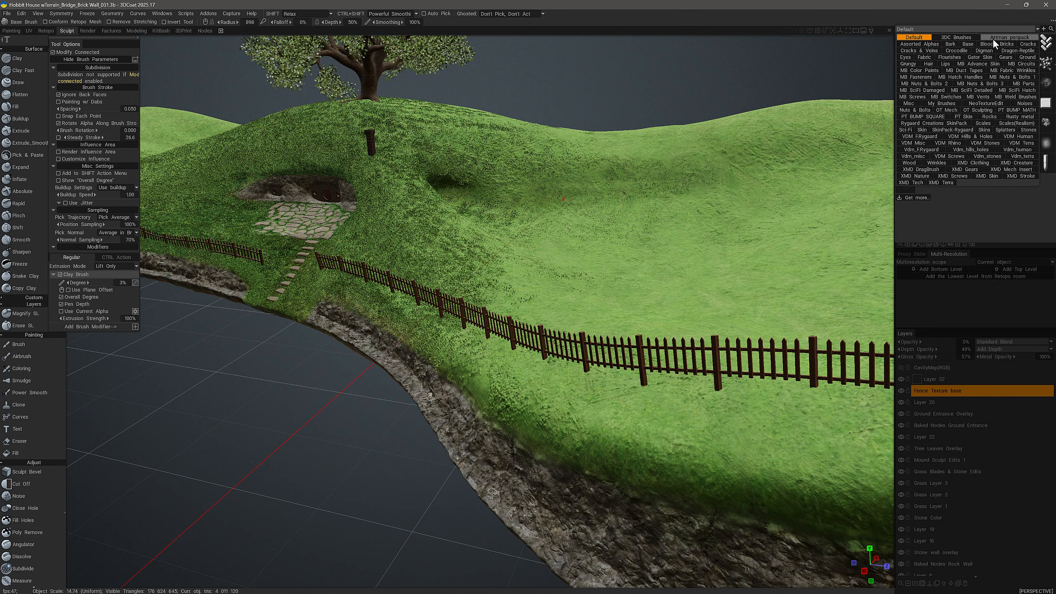
{"action": "left_click", "coordinate": [992, 38]}
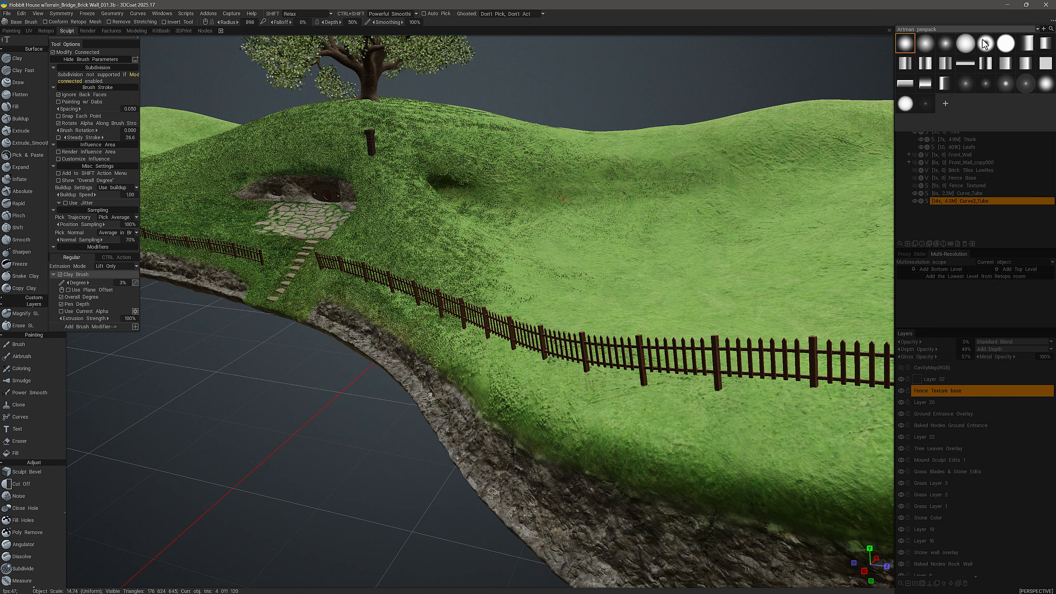
Step: Browse the other pop-up palettes in turn: environment maps, strips, stencils, shaders, models, splines, connectable parts and Clay presets
{"action": "left_click", "coordinate": [889, 76]}
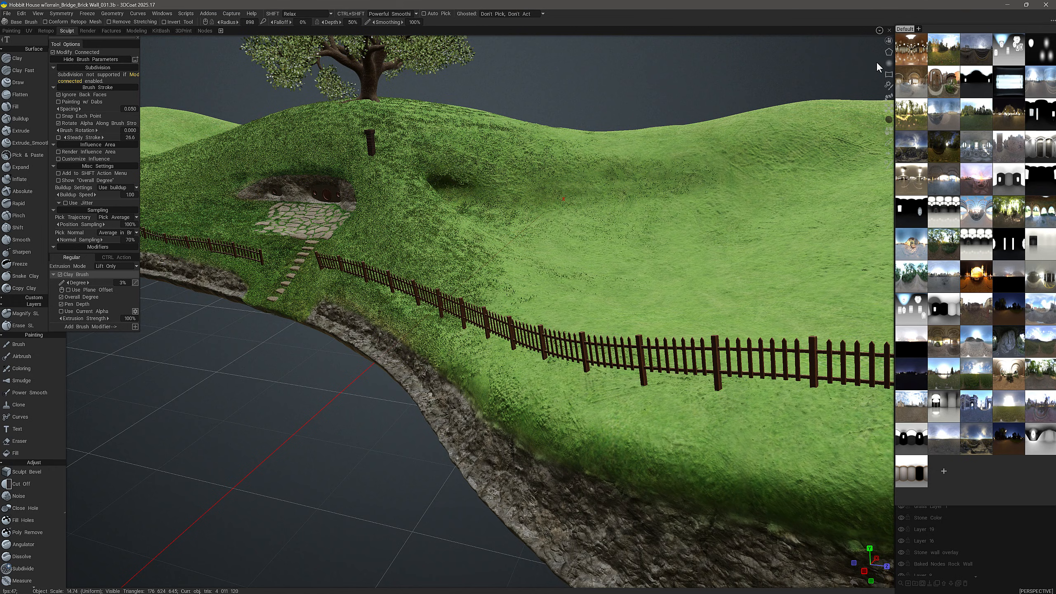
{"action": "left_click", "coordinate": [889, 86]}
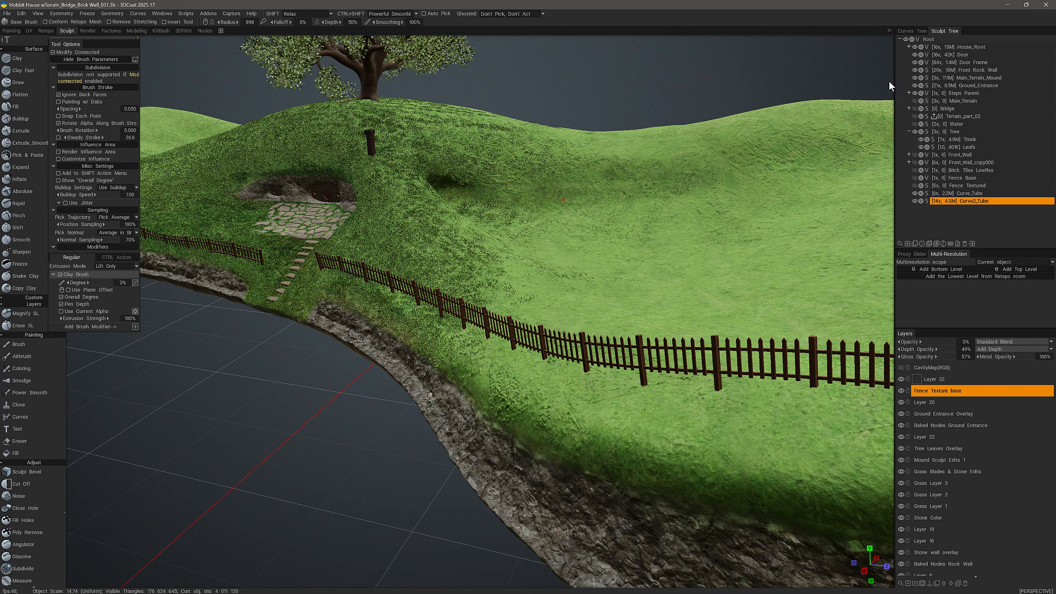
{"action": "left_click", "coordinate": [889, 99]}
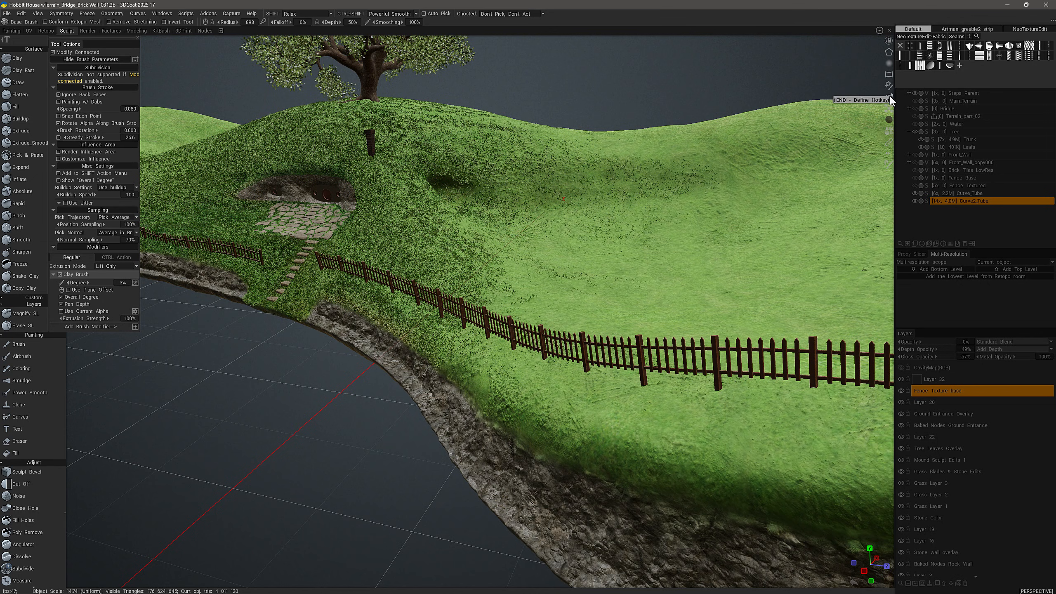
{"action": "left_click", "coordinate": [889, 99]}
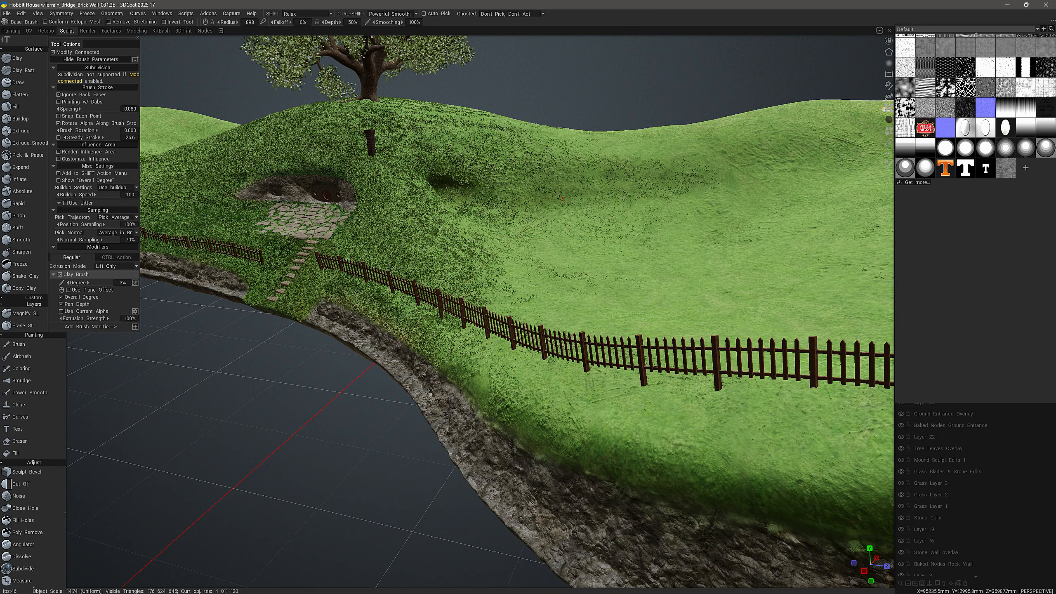
{"action": "left_click", "coordinate": [889, 120]}
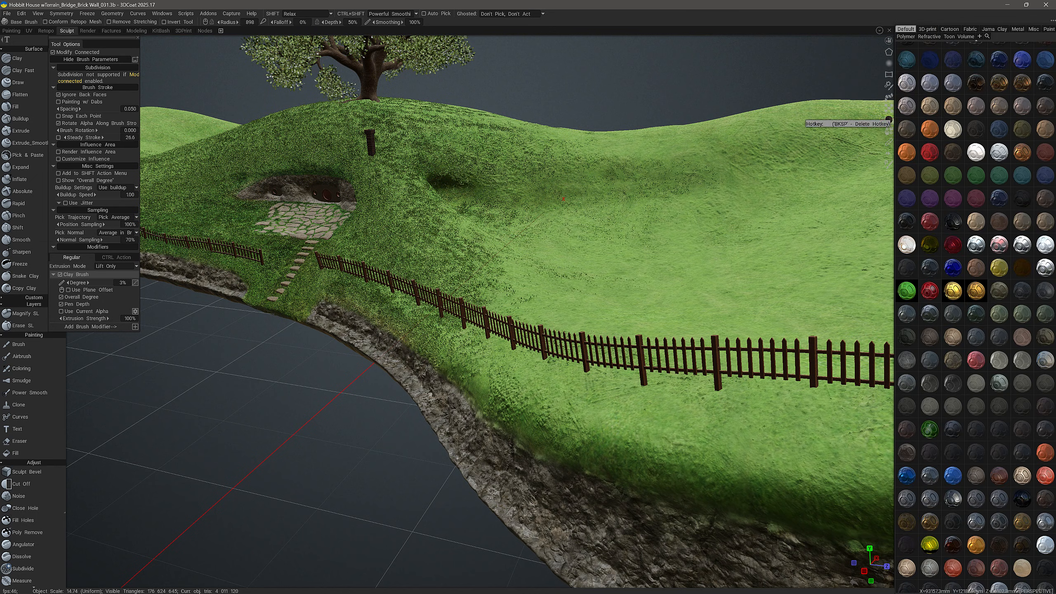
{"action": "left_click", "coordinate": [889, 131]}
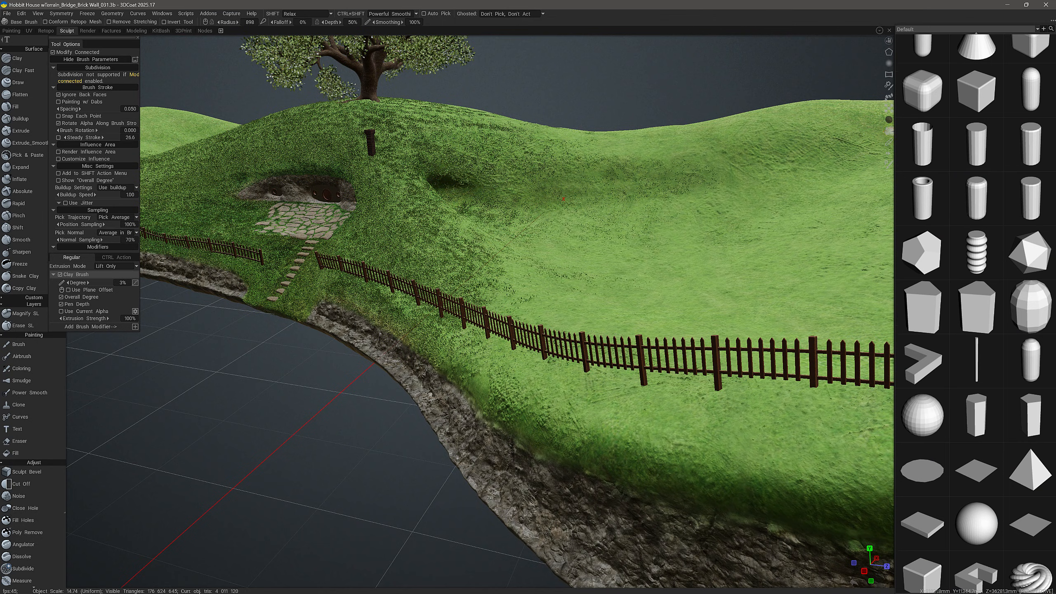
{"action": "left_click", "coordinate": [889, 142]}
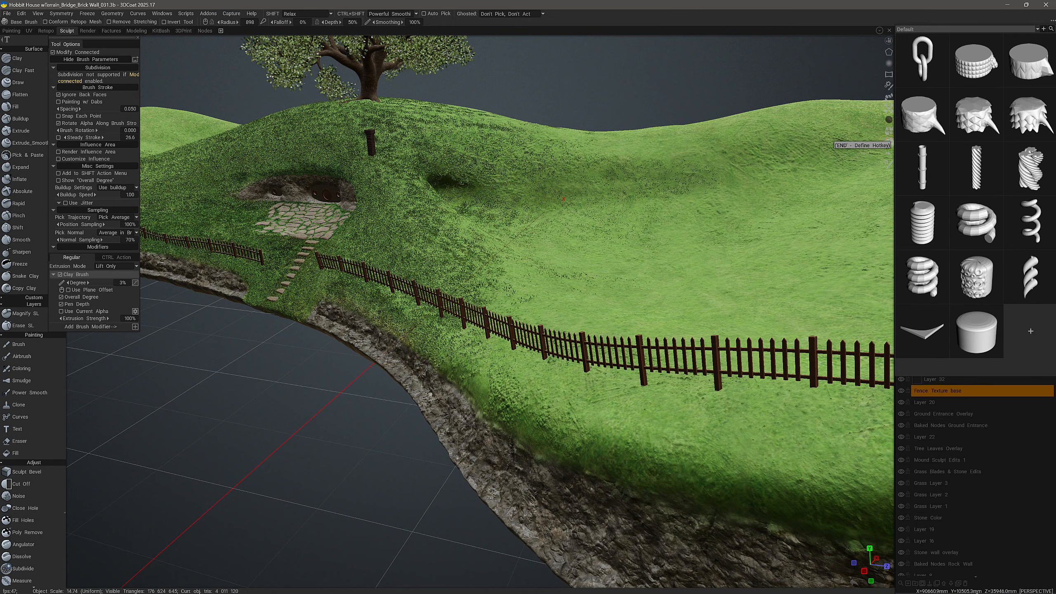
{"action": "left_click", "coordinate": [889, 153]}
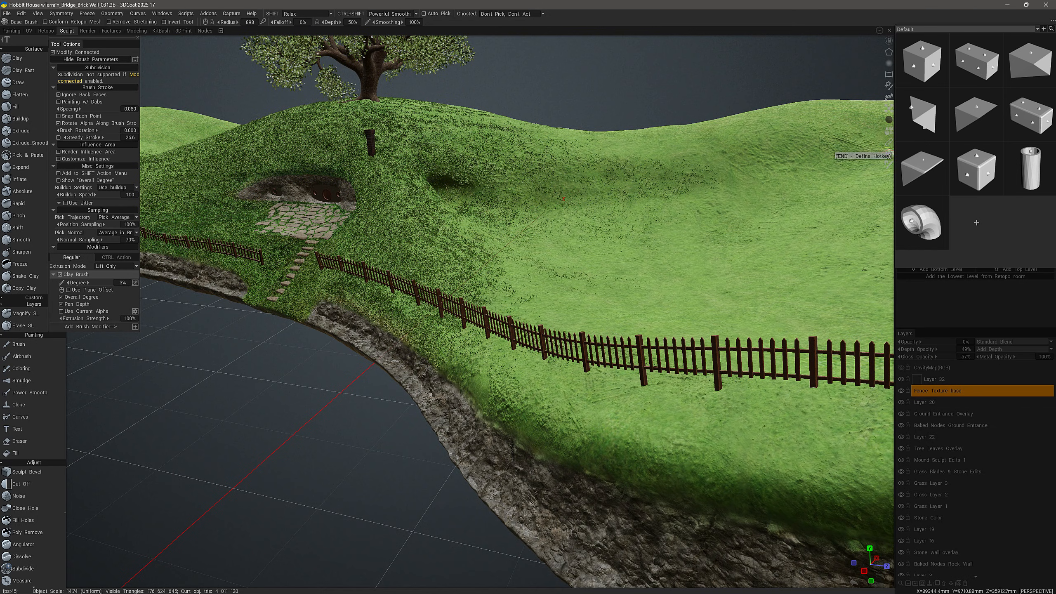
{"action": "left_click", "coordinate": [888, 164]}
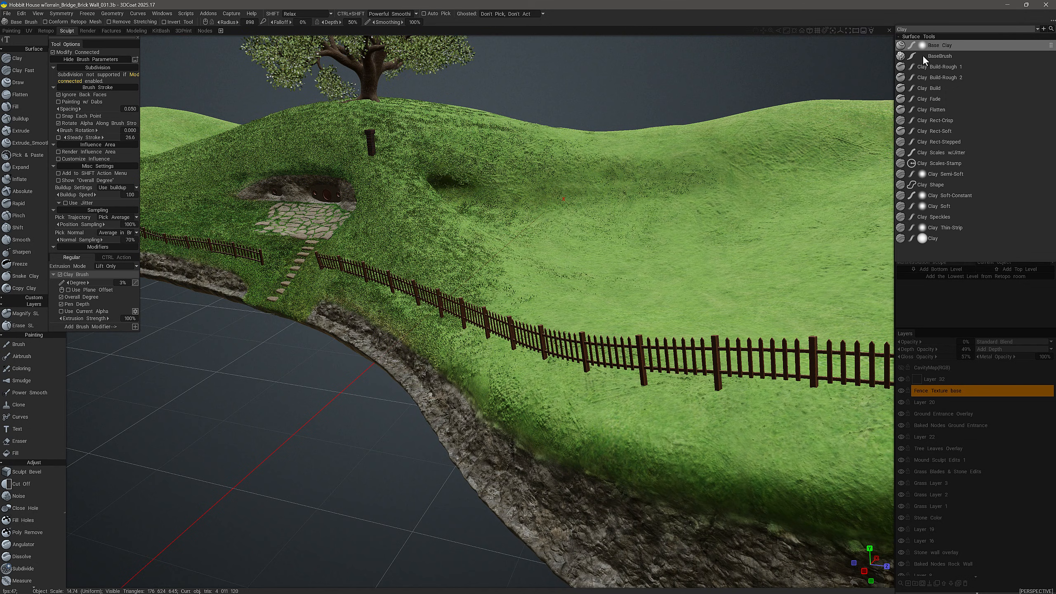
Step: Set the pop-up Brushes palette to the 3DC Brushes folder and browse its brush alphas
{"action": "left_click", "coordinate": [889, 63]}
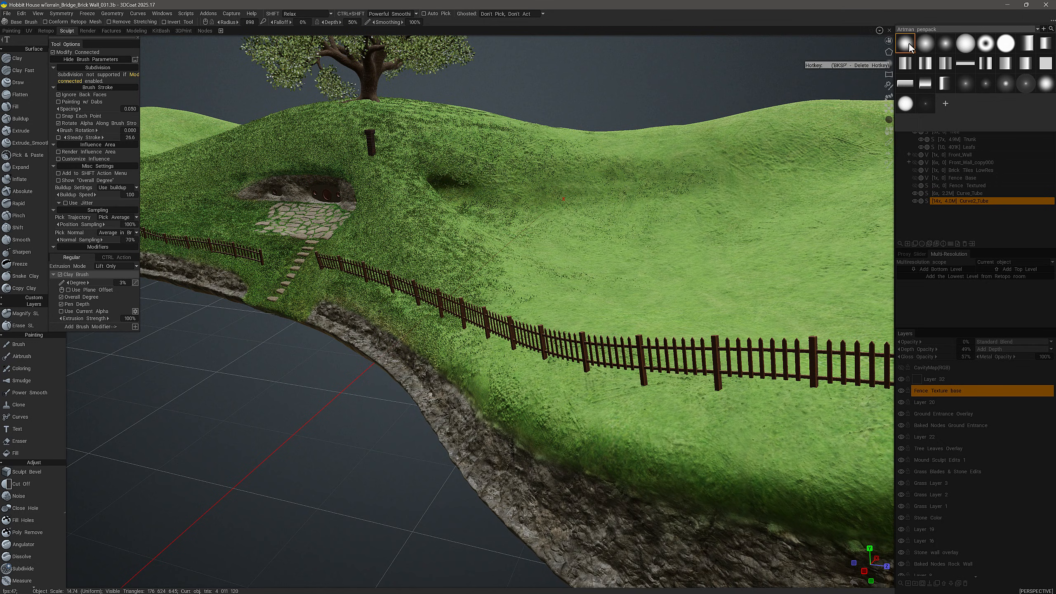
{"action": "left_click", "coordinate": [943, 29]}
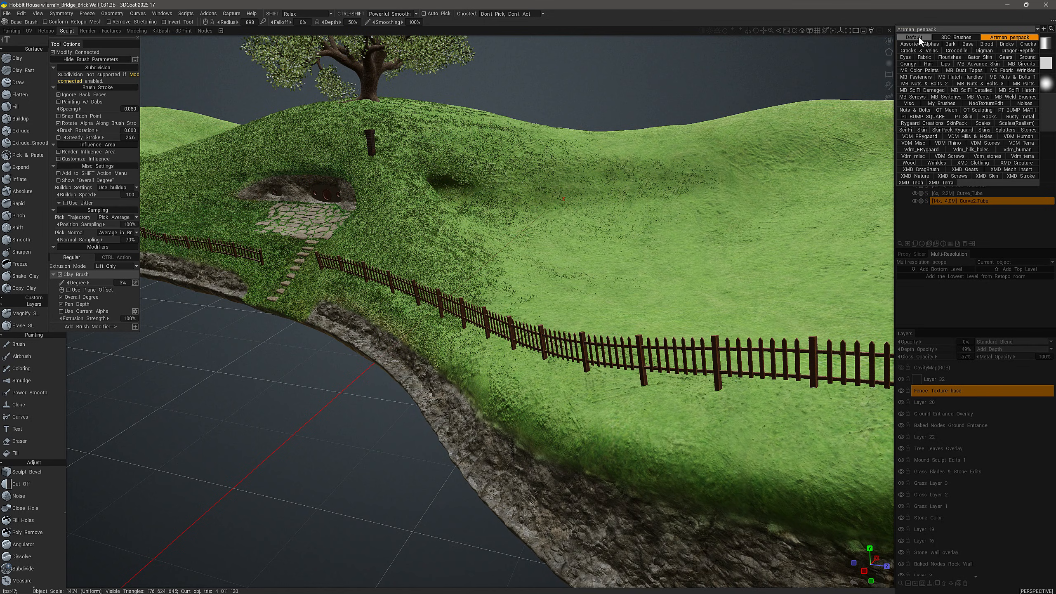
{"action": "left_click", "coordinate": [952, 36]}
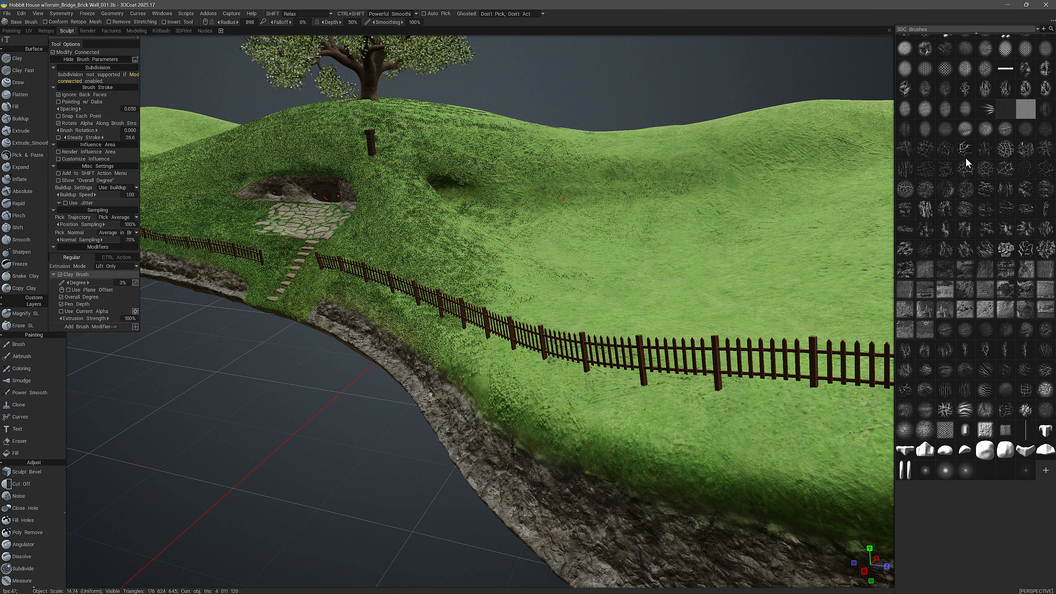
{"action": "scroll", "coordinate": [965, 276], "scroll_direction": "up", "scroll_amount": 5}
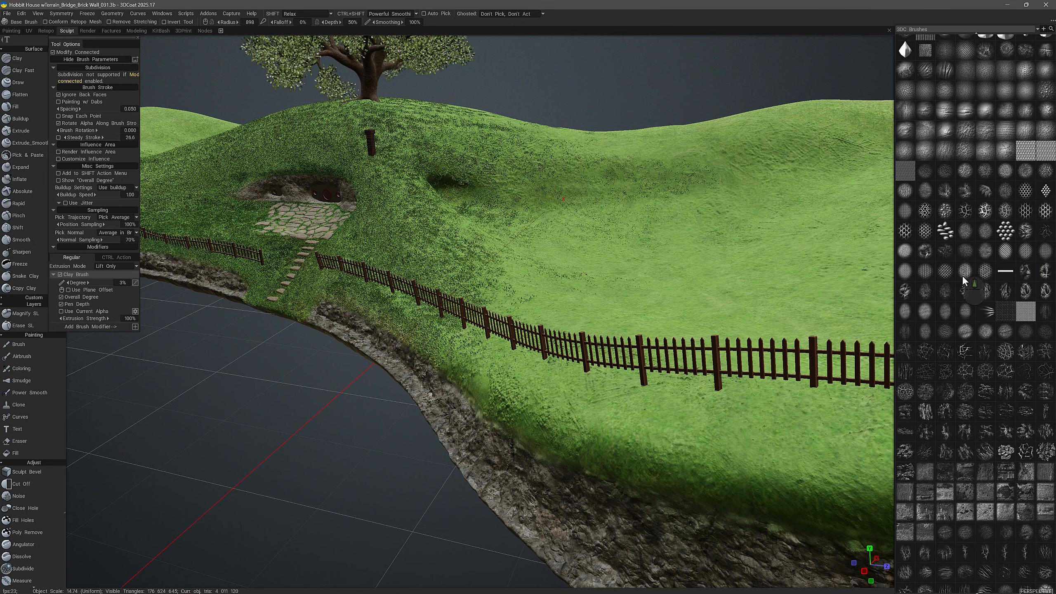
{"action": "scroll", "coordinate": [962, 276], "scroll_direction": "up", "scroll_amount": 13}
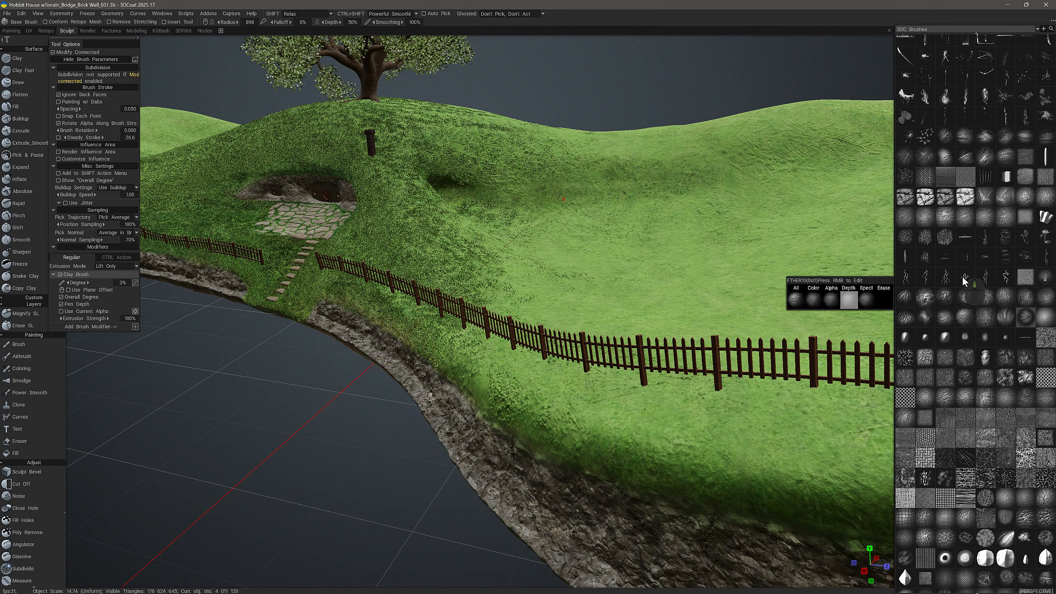
Step: Browse the brush alphas in the pop-up Brushes palette and the materials in the pop-up shaders palette's Default folder
{"action": "scroll", "coordinate": [962, 276], "scroll_direction": "up", "scroll_amount": 8}
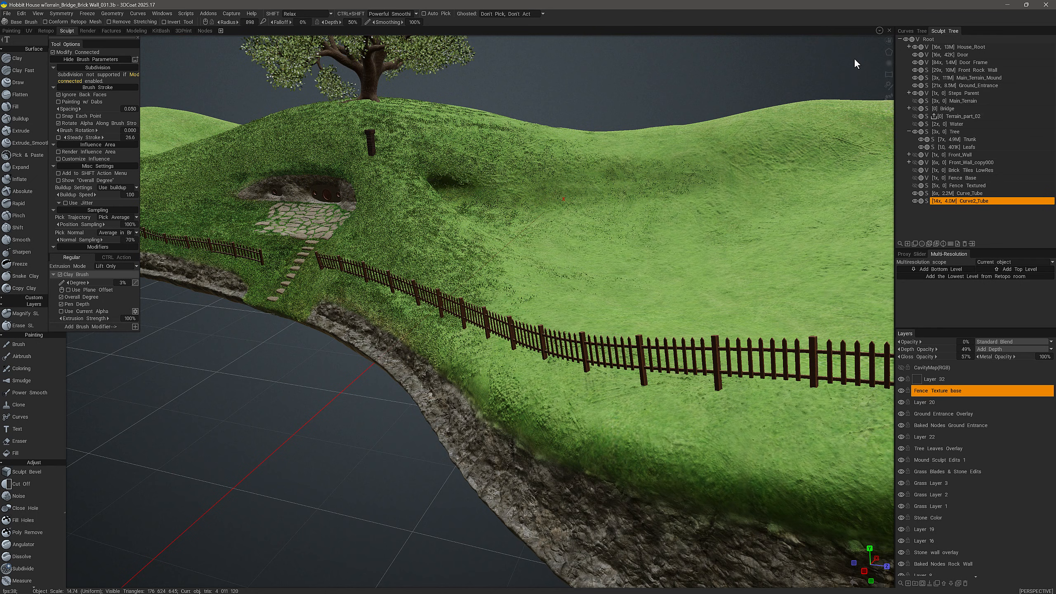
{"action": "mouse_move", "coordinate": [888, 120]}
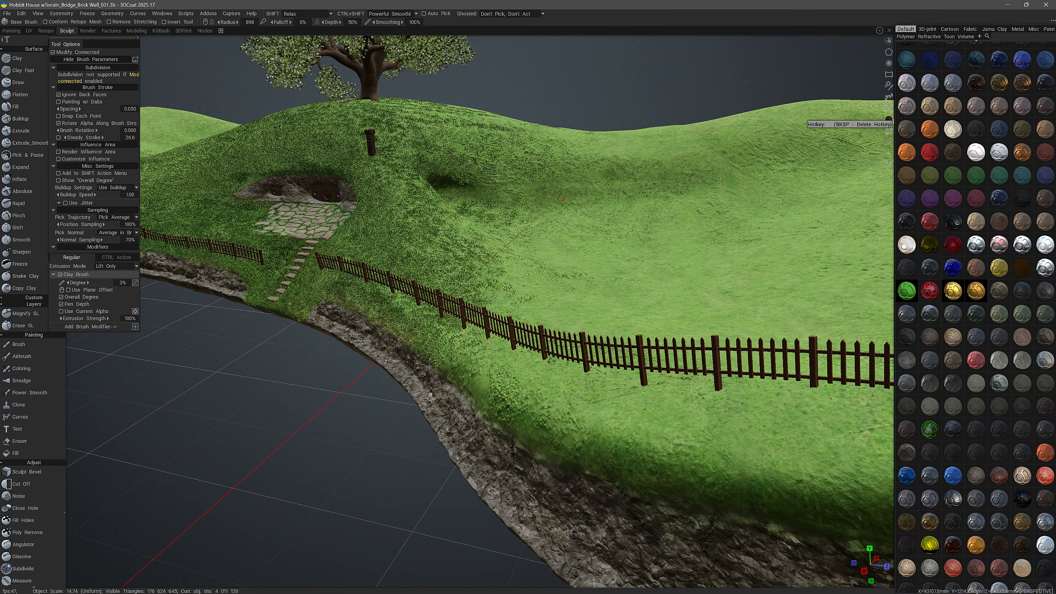
{"action": "scroll", "coordinate": [983, 414], "scroll_direction": "down", "scroll_amount": 5}
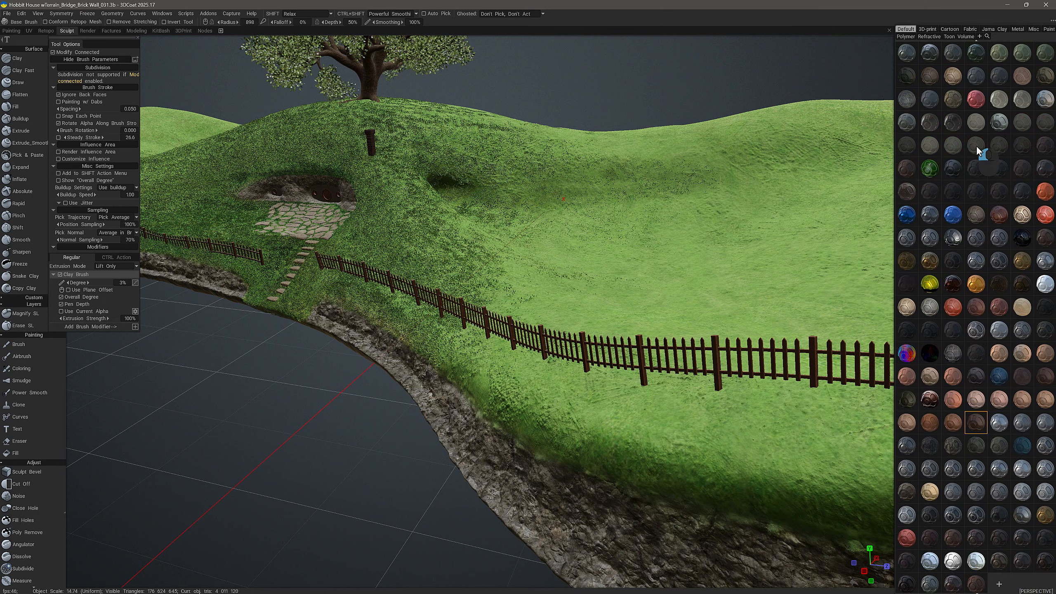
{"action": "scroll", "coordinate": [968, 199], "scroll_direction": "up", "scroll_amount": 4}
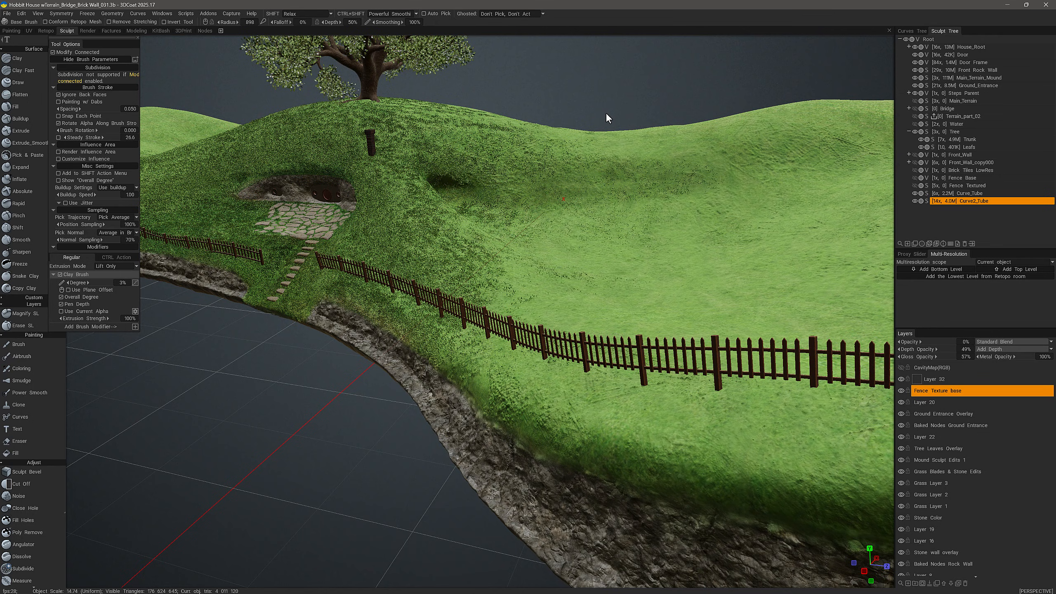
Step: Hide all side panels to enlarge the viewport, briefly bring back the sculpting tool list and collapse it again
{"action": "key", "text": "Tab"}
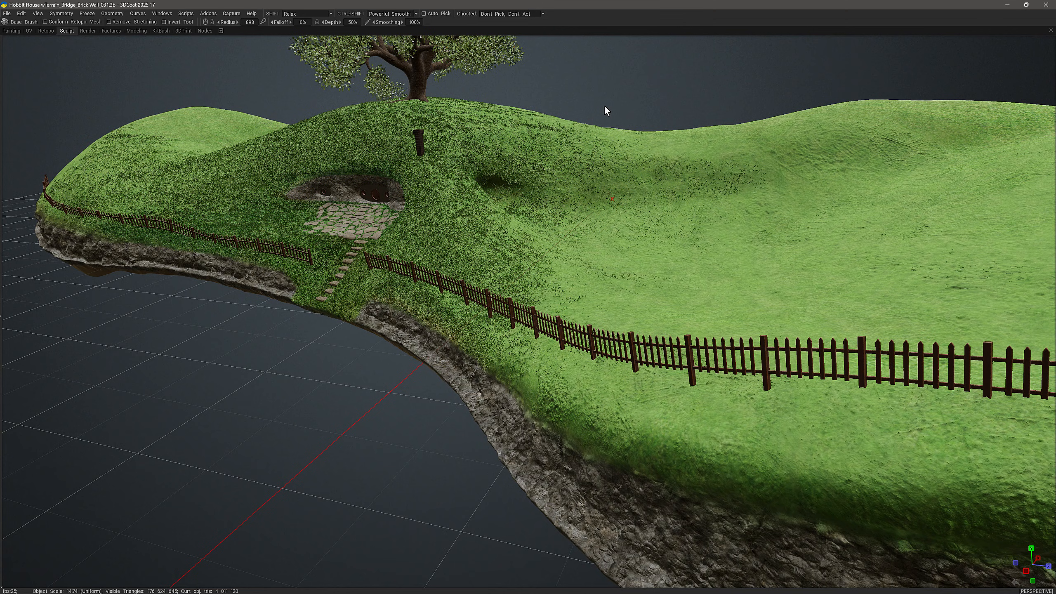
{"action": "left_click", "coordinate": [1, 317]}
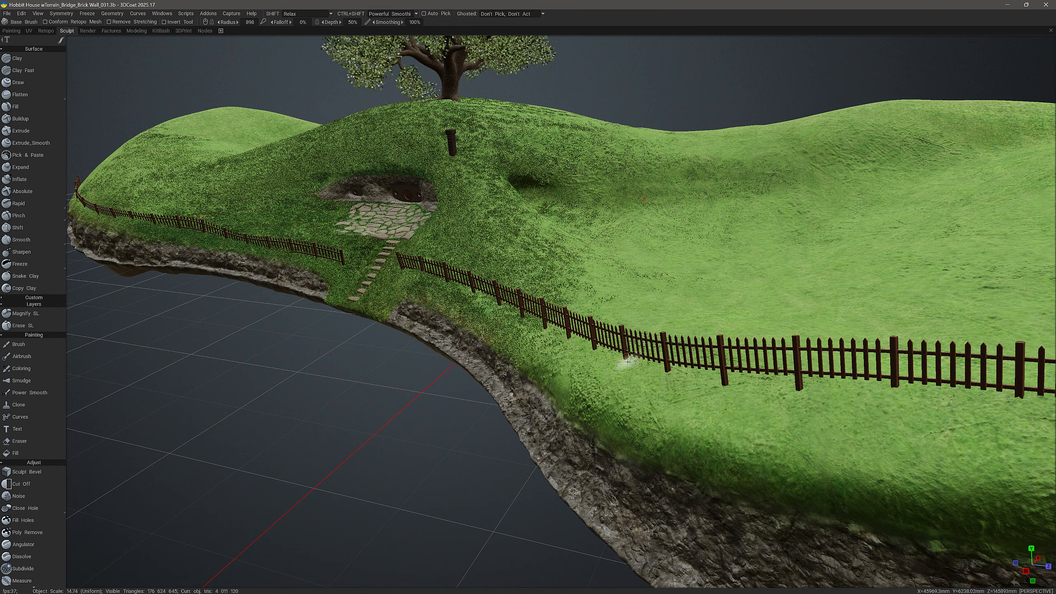
{"action": "left_click", "coordinate": [5, 42]}
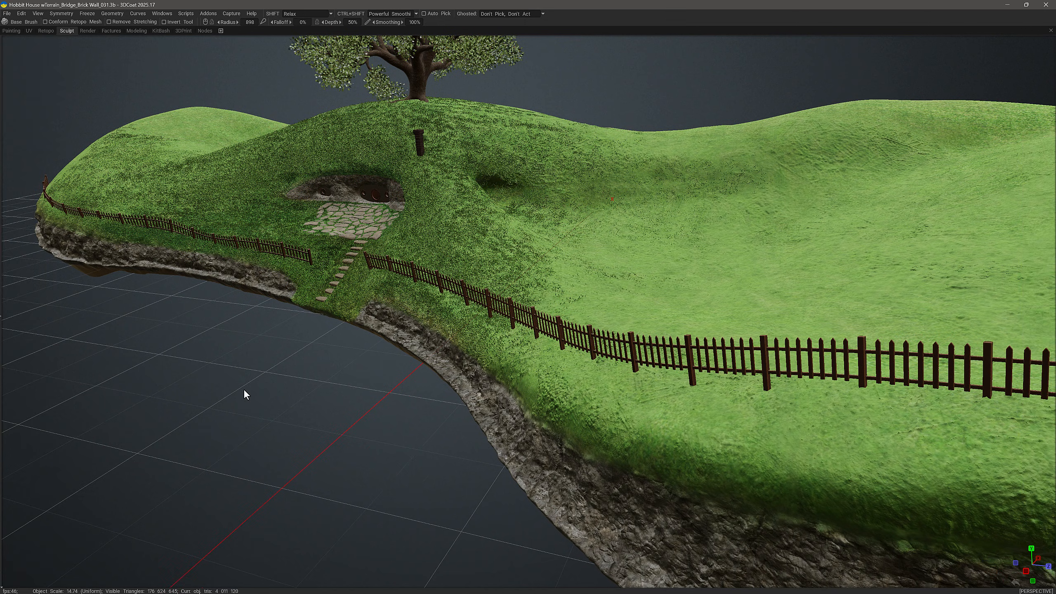
Step: Bring up the floating Brushes palette over the enlarged viewport while keeping the side panels hidden
{"action": "mouse_move", "coordinate": [1048, 57]}
{"action": "left_click", "coordinate": [1051, 52]}
{"action": "left_click", "coordinate": [1051, 67]}
{"action": "key", "text": "b"}
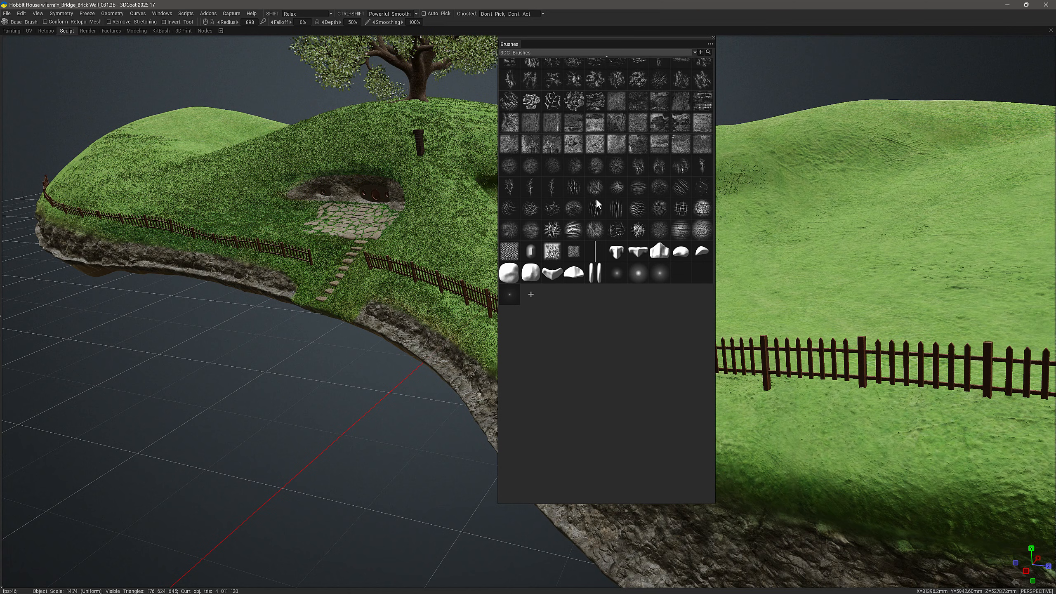